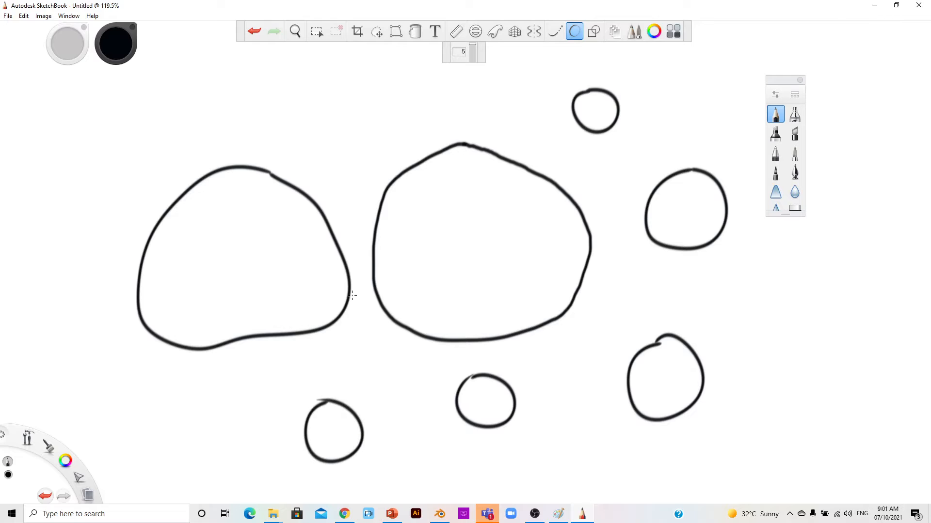
Step: Draw five ellipse circles: small ones inside the blobs and large ones overlapping them
{"action": "mouse_move", "coordinate": [268, 251]}
{"action": "left_mouse_down"}
{"action": "mouse_move", "coordinate": [262, 287]}
{"action": "mouse_move", "coordinate": [289, 292]}
{"action": "mouse_move", "coordinate": [293, 263]}
{"action": "mouse_move", "coordinate": [267, 251]}
{"action": "left_mouse_up"}
{"action": "mouse_move", "coordinate": [462, 224]}
{"action": "left_mouse_down"}
{"action": "mouse_move", "coordinate": [478, 236]}
{"action": "mouse_move", "coordinate": [473, 249]}
{"action": "mouse_move", "coordinate": [457, 252]}
{"action": "mouse_move", "coordinate": [466, 226]}
{"action": "left_mouse_up"}
{"action": "mouse_move", "coordinate": [563, 243]}
{"action": "left_mouse_down"}
{"action": "mouse_move", "coordinate": [531, 276]}
{"action": "mouse_move", "coordinate": [578, 254]}
{"action": "mouse_move", "coordinate": [553, 243]}
{"action": "left_mouse_up"}
{"action": "mouse_move", "coordinate": [148, 118]}
{"action": "left_mouse_down"}
{"action": "mouse_move", "coordinate": [92, 139]}
{"action": "mouse_move", "coordinate": [113, 233]}
{"action": "mouse_move", "coordinate": [194, 234]}
{"action": "mouse_move", "coordinate": [212, 157]}
{"action": "mouse_move", "coordinate": [145, 120]}
{"action": "left_mouse_up"}
{"action": "mouse_move", "coordinate": [345, 95]}
{"action": "left_mouse_down"}
{"action": "mouse_move", "coordinate": [283, 117]}
{"action": "mouse_move", "coordinate": [321, 214]}
{"action": "mouse_move", "coordinate": [366, 222]}
{"action": "mouse_move", "coordinate": [411, 160]}
{"action": "mouse_move", "coordinate": [394, 124]}
{"action": "mouse_move", "coordinate": [346, 96]}
{"action": "left_mouse_up"}
Step: Add a small curl on the middle blob and two rough rectangles at the upper right and right edge
{"action": "mouse_move", "coordinate": [520, 134]}
{"action": "left_mouse_down"}
{"action": "mouse_move", "coordinate": [516, 165]}
{"action": "mouse_move", "coordinate": [545, 165]}
{"action": "mouse_move", "coordinate": [545, 153]}
{"action": "mouse_move", "coordinate": [530, 147]}
{"action": "mouse_move", "coordinate": [535, 177]}
{"action": "left_mouse_up"}
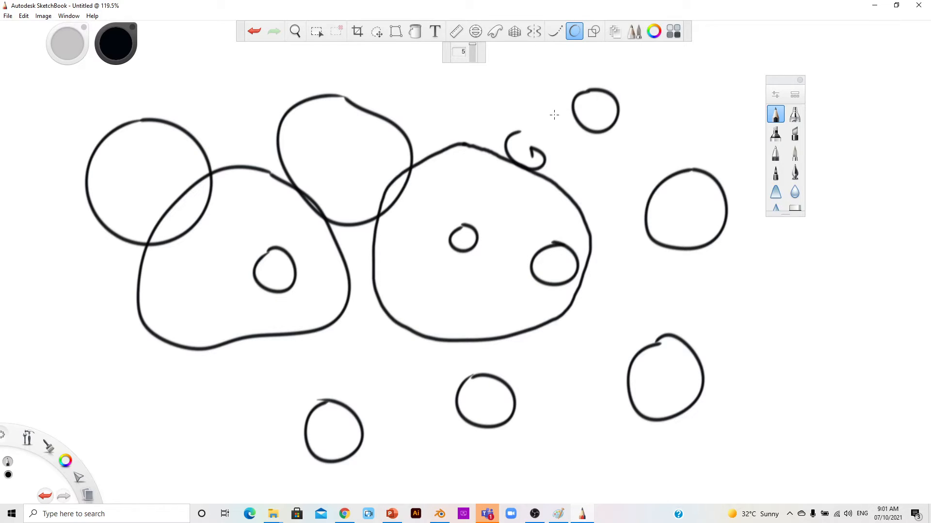
{"action": "mouse_move", "coordinate": [537, 153]}
{"action": "left_mouse_down"}
{"action": "mouse_move", "coordinate": [650, 136]}
{"action": "mouse_move", "coordinate": [659, 216]}
{"action": "mouse_move", "coordinate": [546, 216]}
{"action": "mouse_move", "coordinate": [544, 150]}
{"action": "left_mouse_up"}
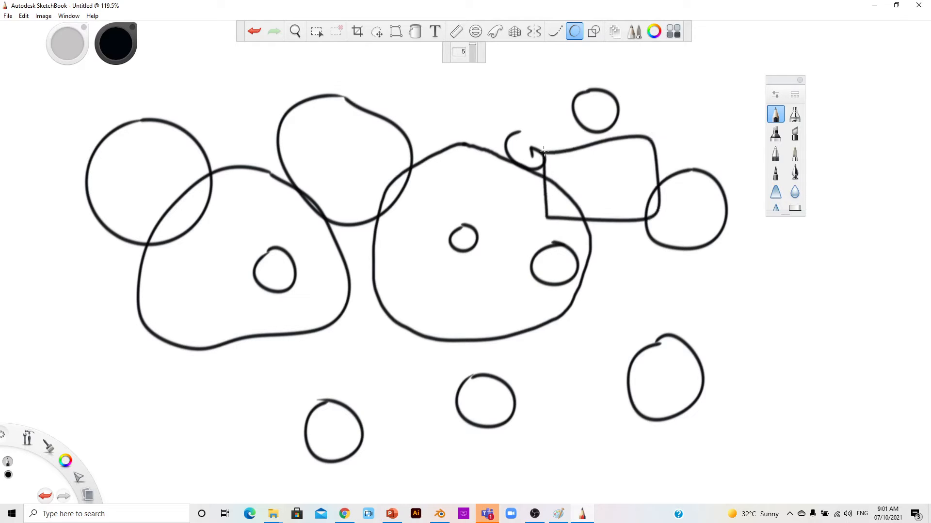
{"action": "mouse_move", "coordinate": [802, 312]}
{"action": "left_mouse_down"}
{"action": "mouse_move", "coordinate": [877, 310]}
{"action": "mouse_move", "coordinate": [880, 354]}
{"action": "mouse_move", "coordinate": [807, 356]}
{"action": "mouse_move", "coordinate": [802, 311]}
{"action": "left_mouse_up"}
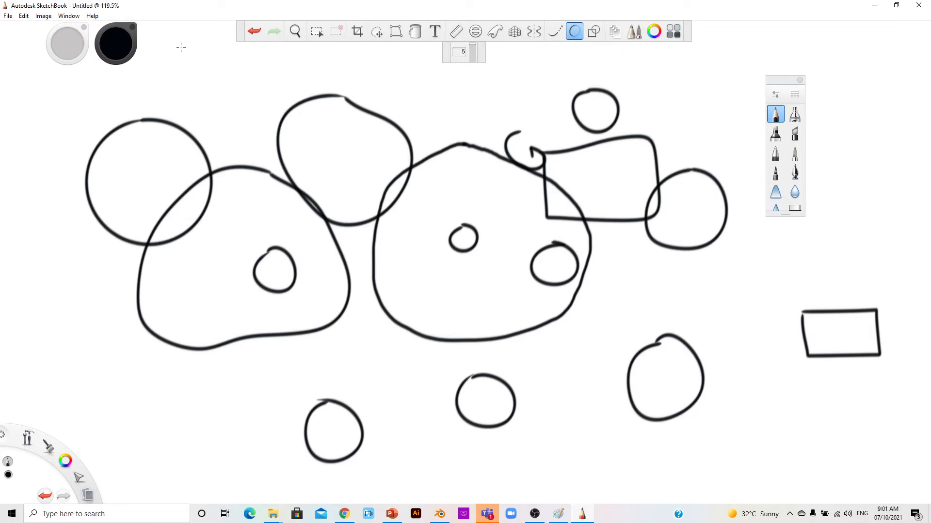
Step: Clear the canvas with Edit > Clear, toggle Steady Stroke, then draw a test S stroke and undo it
{"action": "left_click", "coordinate": [23, 18]}
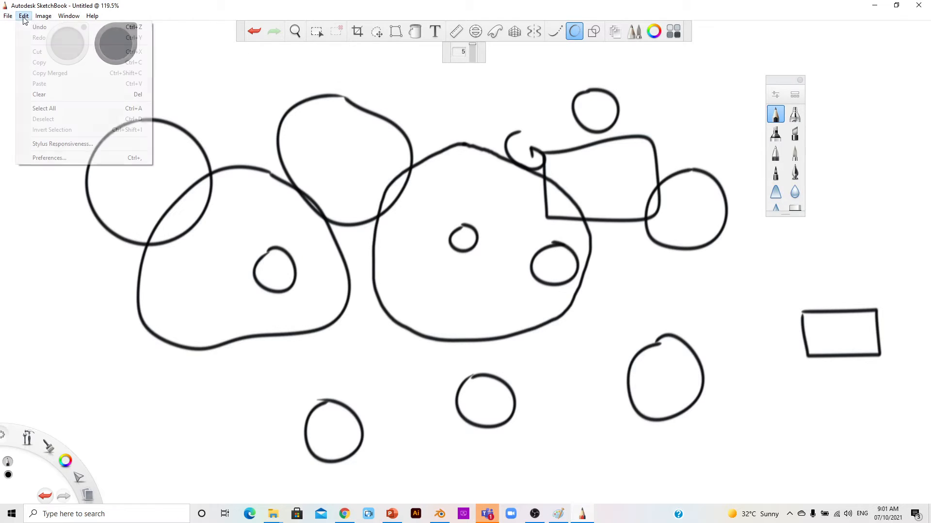
{"action": "left_click", "coordinate": [24, 95]}
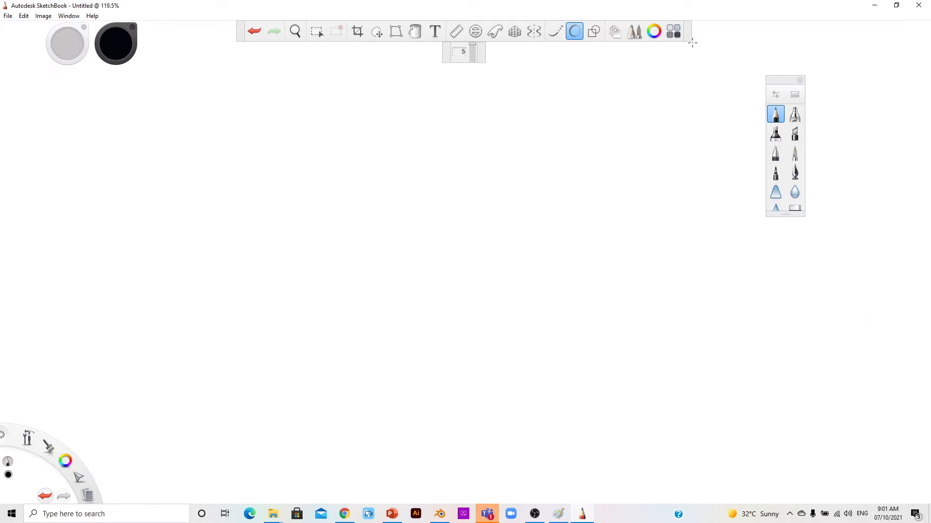
{"action": "left_click", "coordinate": [557, 32]}
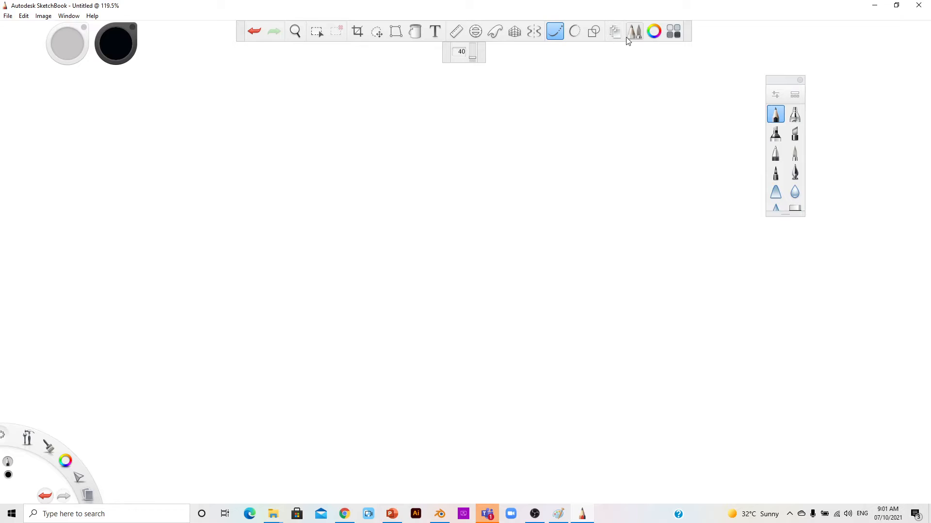
{"action": "left_click", "coordinate": [555, 33]}
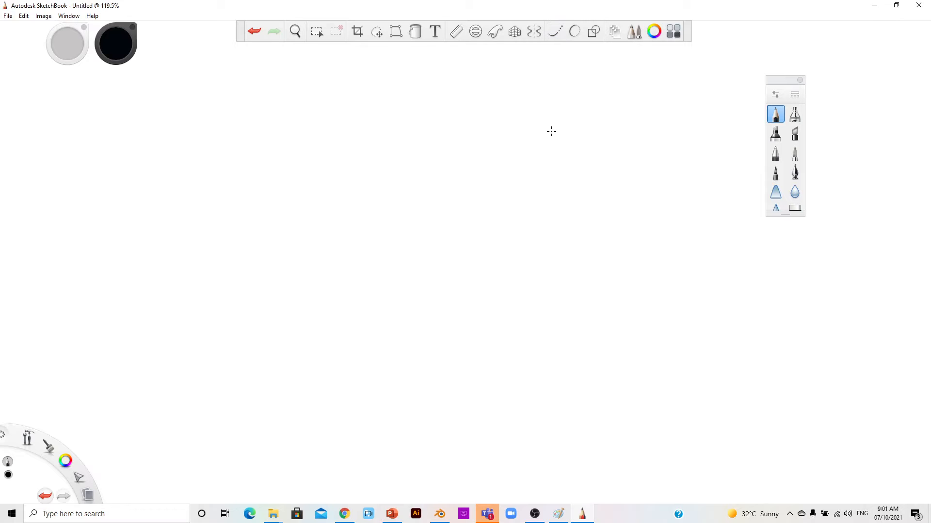
{"action": "mouse_move", "coordinate": [671, 99]}
{"action": "left_mouse_down"}
{"action": "mouse_move", "coordinate": [597, 101]}
{"action": "mouse_move", "coordinate": [551, 171]}
{"action": "mouse_move", "coordinate": [525, 187]}
{"action": "mouse_move", "coordinate": [388, 162]}
{"action": "mouse_move", "coordinate": [344, 178]}
{"action": "mouse_move", "coordinate": [336, 194]}
{"action": "mouse_move", "coordinate": [329, 236]}
{"action": "mouse_move", "coordinate": [371, 288]}
{"action": "mouse_move", "coordinate": [440, 291]}
{"action": "mouse_move", "coordinate": [514, 256]}
{"action": "mouse_move", "coordinate": [541, 255]}
{"action": "mouse_move", "coordinate": [567, 311]}
{"action": "mouse_move", "coordinate": [564, 331]}
{"action": "mouse_move", "coordinate": [542, 353]}
{"action": "mouse_move", "coordinate": [334, 334]}
{"action": "mouse_move", "coordinate": [240, 357]}
{"action": "left_mouse_up"}
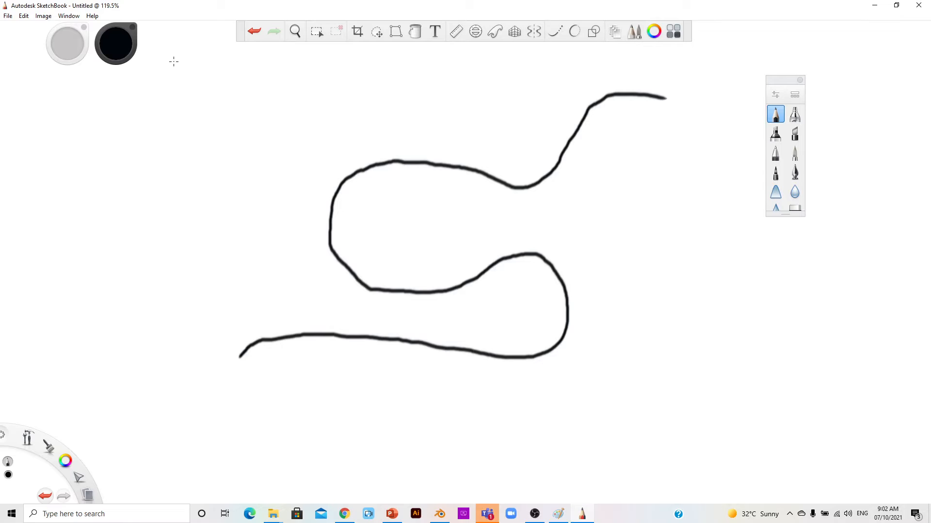
{"action": "left_click", "coordinate": [254, 31]}
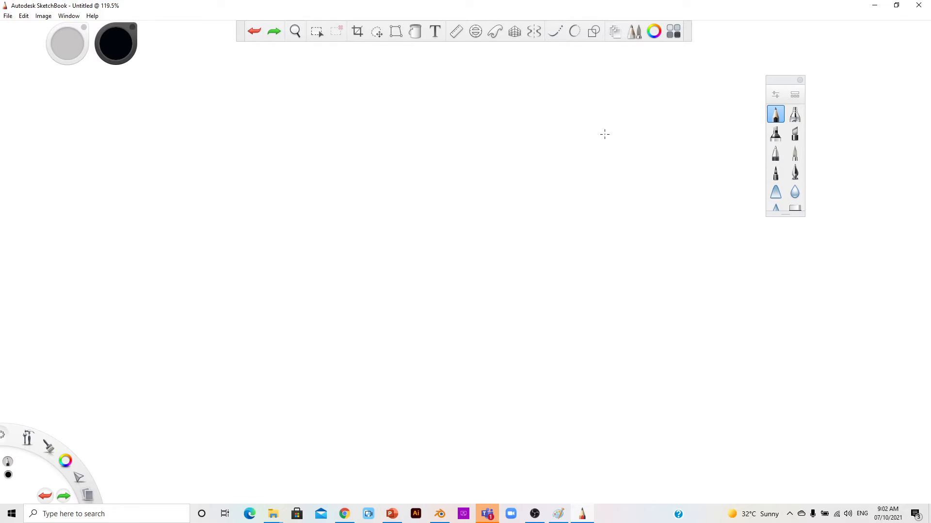
Step: Draw smooth curves with Steady Stroke at strength 40, then raise the strength and draw more
{"action": "left_click", "coordinate": [558, 32]}
{"action": "mouse_move", "coordinate": [645, 88]}
{"action": "left_mouse_down"}
{"action": "mouse_move", "coordinate": [598, 102]}
{"action": "mouse_move", "coordinate": [543, 167]}
{"action": "mouse_move", "coordinate": [496, 160]}
{"action": "mouse_move", "coordinate": [440, 126]}
{"action": "mouse_move", "coordinate": [403, 125]}
{"action": "mouse_move", "coordinate": [368, 145]}
{"action": "mouse_move", "coordinate": [349, 170]}
{"action": "mouse_move", "coordinate": [351, 272]}
{"action": "mouse_move", "coordinate": [314, 341]}
{"action": "mouse_move", "coordinate": [266, 349]}
{"action": "mouse_move", "coordinate": [238, 300]}
{"action": "mouse_move", "coordinate": [262, 233]}
{"action": "mouse_move", "coordinate": [311, 220]}
{"action": "mouse_move", "coordinate": [353, 248]}
{"action": "mouse_move", "coordinate": [383, 286]}
{"action": "mouse_move", "coordinate": [439, 314]}
{"action": "mouse_move", "coordinate": [513, 313]}
{"action": "mouse_move", "coordinate": [556, 272]}
{"action": "mouse_move", "coordinate": [567, 231]}
{"action": "mouse_move", "coordinate": [555, 207]}
{"action": "mouse_move", "coordinate": [532, 202]}
{"action": "mouse_move", "coordinate": [507, 201]}
{"action": "mouse_move", "coordinate": [476, 222]}
{"action": "mouse_move", "coordinate": [446, 262]}
{"action": "mouse_move", "coordinate": [455, 297]}
{"action": "mouse_move", "coordinate": [537, 319]}
{"action": "mouse_move", "coordinate": [575, 304]}
{"action": "mouse_move", "coordinate": [612, 191]}
{"action": "mouse_move", "coordinate": [650, 171]}
{"action": "mouse_move", "coordinate": [679, 197]}
{"action": "mouse_move", "coordinate": [684, 255]}
{"action": "left_mouse_up"}
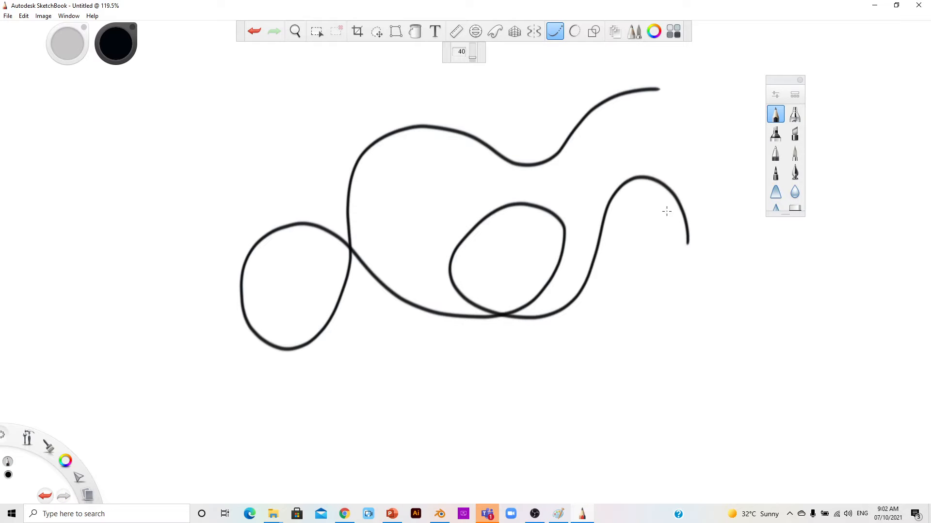
{"action": "left_click", "coordinate": [559, 32]}
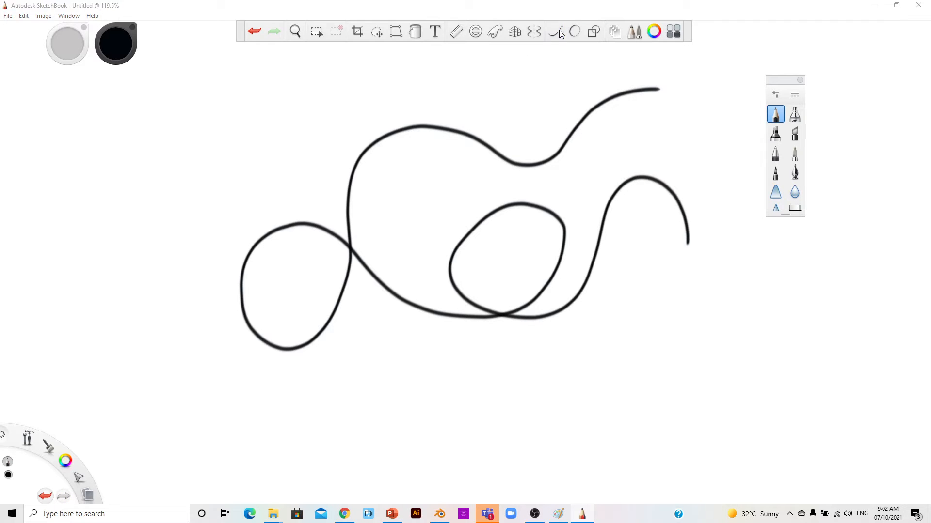
{"action": "left_click", "coordinate": [559, 30]}
{"action": "mouse_move", "coordinate": [475, 57]}
{"action": "left_mouse_down"}
{"action": "mouse_move", "coordinate": [480, 79]}
{"action": "mouse_move", "coordinate": [422, 106]}
{"action": "mouse_move", "coordinate": [348, 103]}
{"action": "mouse_move", "coordinate": [271, 137]}
{"action": "mouse_move", "coordinate": [293, 223]}
{"action": "mouse_move", "coordinate": [528, 180]}
{"action": "left_mouse_up"}
{"action": "left_click_drag", "start_coordinate": [473, 54], "coordinate": [473, 57]}
{"action": "mouse_move", "coordinate": [562, 99]}
{"action": "left_mouse_down"}
{"action": "mouse_move", "coordinate": [502, 148]}
{"action": "mouse_move", "coordinate": [448, 176]}
{"action": "mouse_move", "coordinate": [387, 165]}
{"action": "mouse_move", "coordinate": [361, 192]}
{"action": "left_mouse_up"}
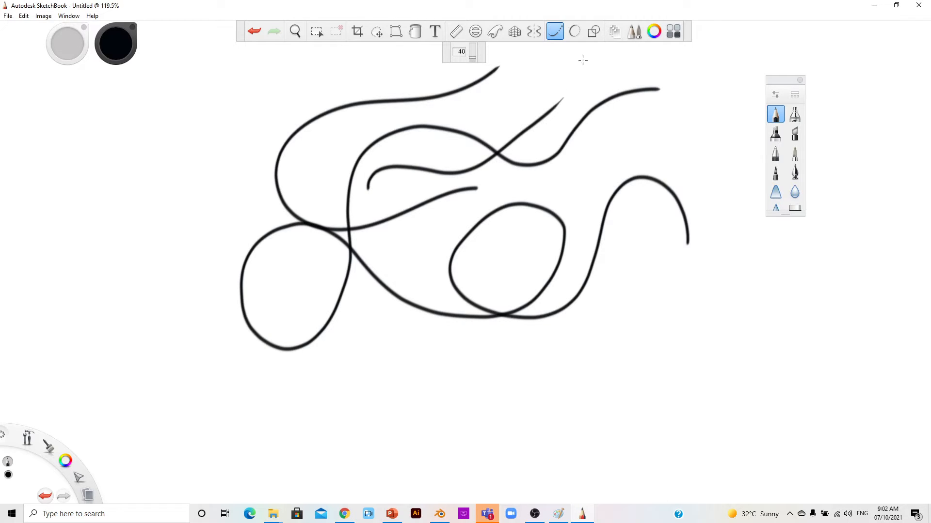
Step: Turn Steady Stroke off and undo back past the Clear to restore the doodle
{"action": "left_click", "coordinate": [555, 32]}
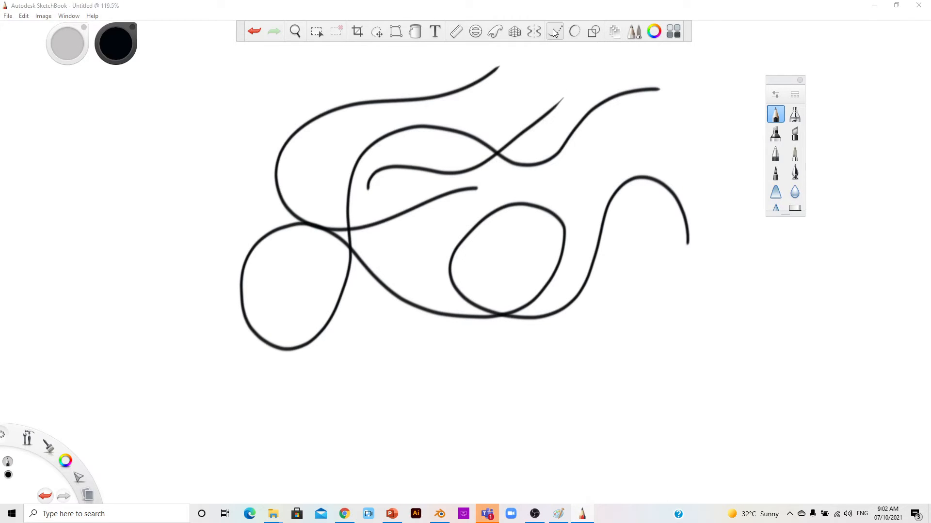
{"action": "left_click", "coordinate": [254, 31]}
{"action": "left_click", "coordinate": [254, 32]}
{"action": "left_click", "coordinate": [253, 31]}
{"action": "left_click", "coordinate": [254, 32]}
{"action": "left_click", "coordinate": [254, 31]}
{"action": "left_click", "coordinate": [254, 32]}
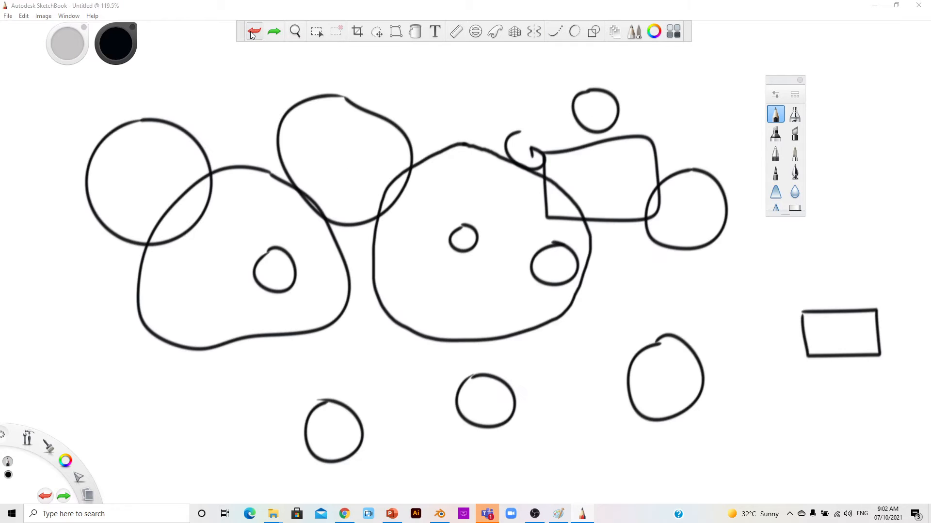
Step: Redo the Clear so the circles-and-rectangles doodle disappears again
{"action": "left_click", "coordinate": [274, 32]}
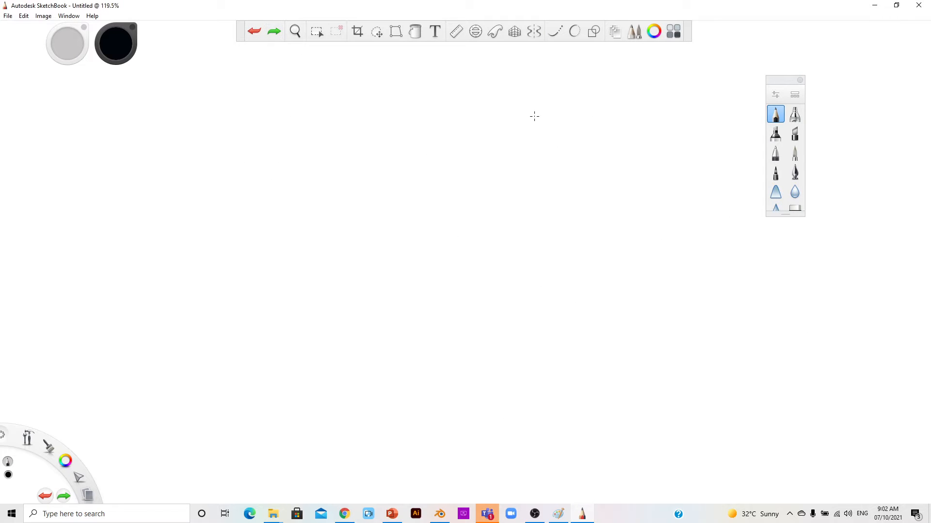
Step: Turn on Symmetry and move the vertical axis slightly left of centre
{"action": "left_click", "coordinate": [536, 36]}
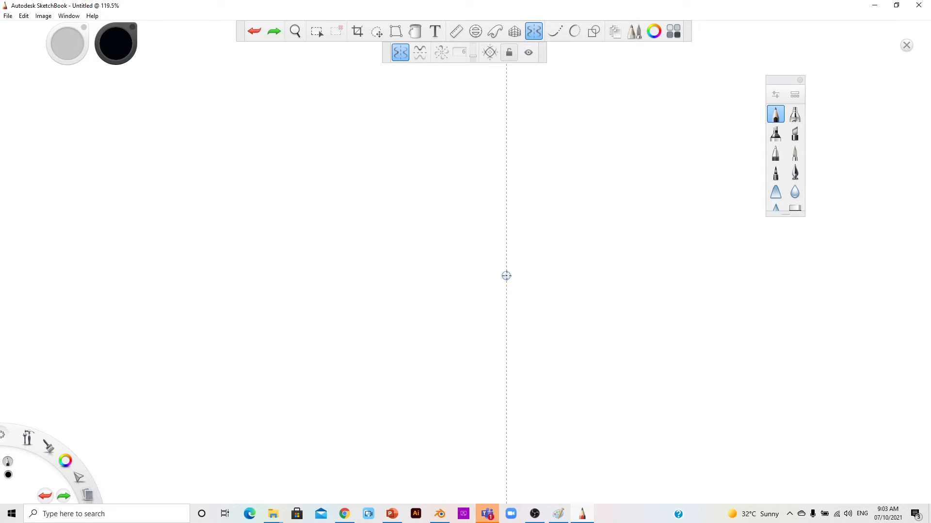
{"action": "left_click_drag", "start_coordinate": [506, 276], "coordinate": [478, 258]}
{"action": "left_click_drag", "start_coordinate": [479, 259], "coordinate": [475, 261]}
Step: Try Symmetry X and Radial, then return to vertical Symmetry Y and lock the axis
{"action": "left_click", "coordinate": [420, 52]}
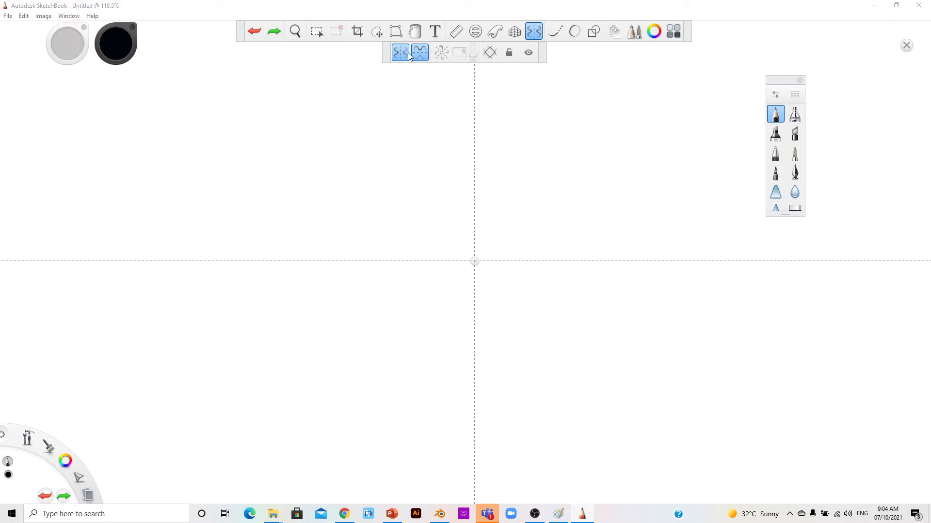
{"action": "left_click", "coordinate": [400, 52]}
{"action": "left_click", "coordinate": [440, 53]}
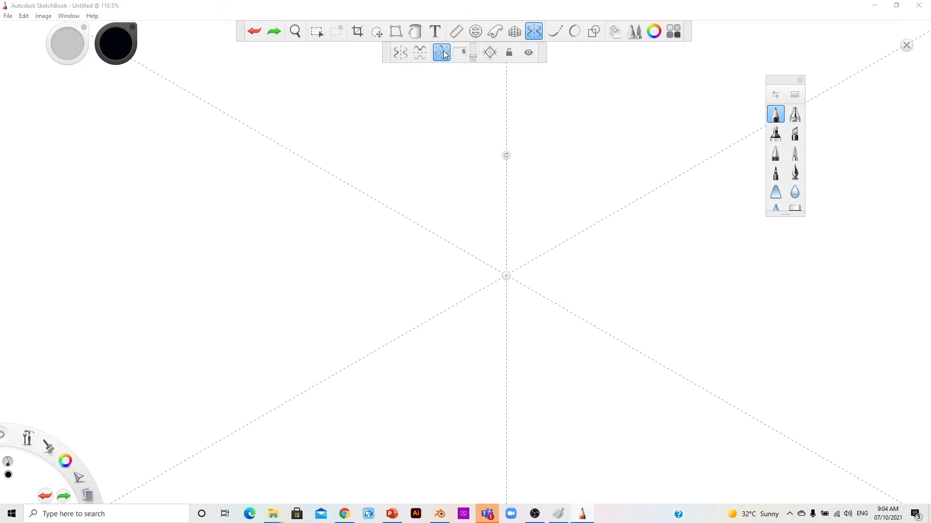
{"action": "left_click", "coordinate": [403, 56]}
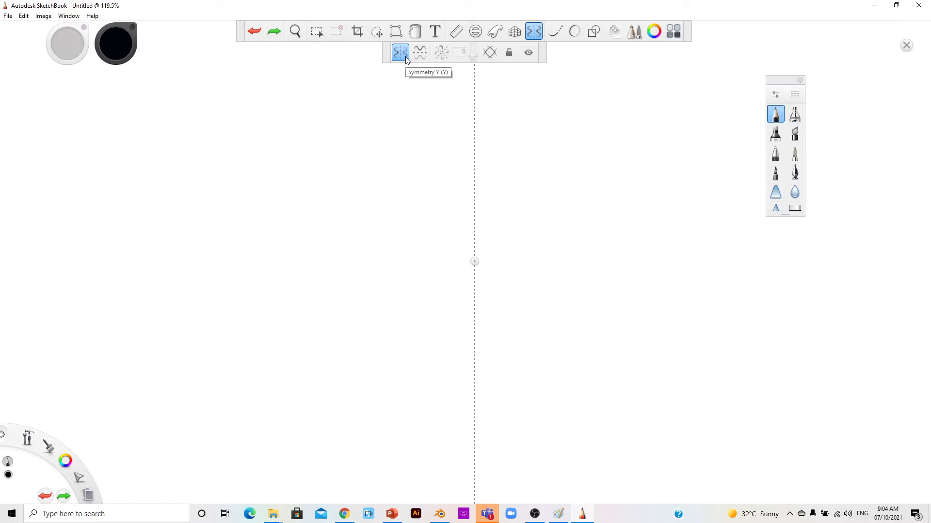
{"action": "left_click", "coordinate": [509, 53]}
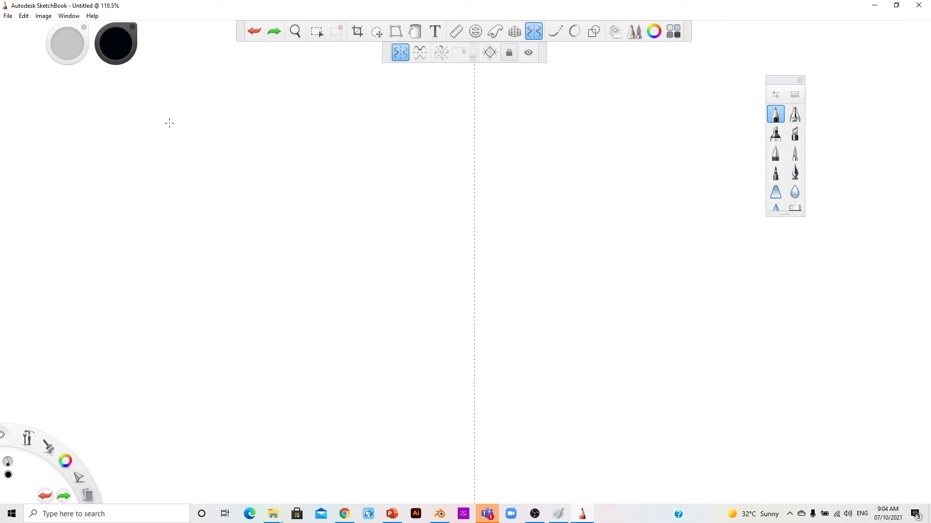
Step: Draw a wavy line mirrored left-right, then switch to top-bottom mirroring only
{"action": "mouse_move", "coordinate": [189, 99]}
{"action": "left_mouse_down"}
{"action": "mouse_move", "coordinate": [168, 147]}
{"action": "mouse_move", "coordinate": [261, 174]}
{"action": "mouse_move", "coordinate": [257, 215]}
{"action": "mouse_move", "coordinate": [207, 228]}
{"action": "mouse_move", "coordinate": [173, 276]}
{"action": "mouse_move", "coordinate": [320, 269]}
{"action": "mouse_move", "coordinate": [284, 344]}
{"action": "mouse_move", "coordinate": [348, 337]}
{"action": "mouse_move", "coordinate": [366, 308]}
{"action": "mouse_move", "coordinate": [370, 330]}
{"action": "mouse_move", "coordinate": [349, 375]}
{"action": "mouse_move", "coordinate": [394, 390]}
{"action": "mouse_move", "coordinate": [409, 348]}
{"action": "mouse_move", "coordinate": [418, 346]}
{"action": "mouse_move", "coordinate": [422, 375]}
{"action": "mouse_move", "coordinate": [452, 371]}
{"action": "left_mouse_up"}
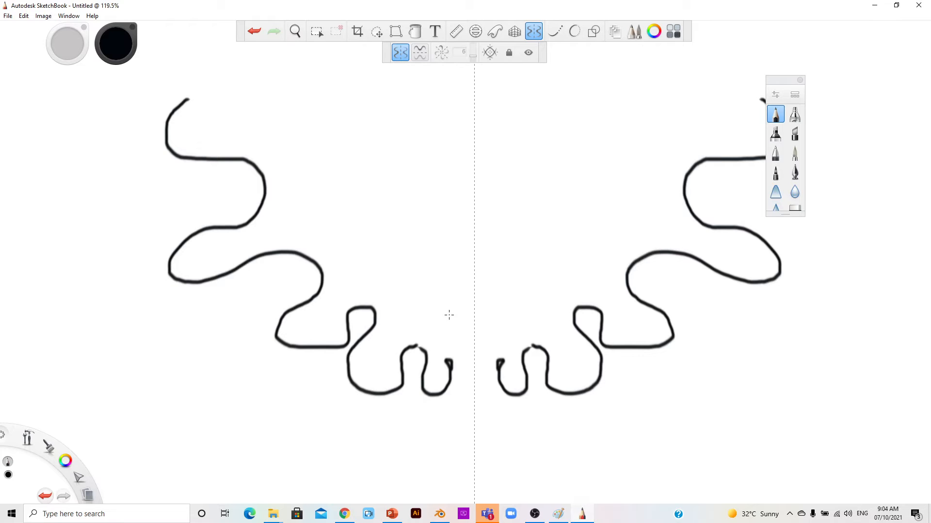
{"action": "left_click", "coordinate": [420, 52]}
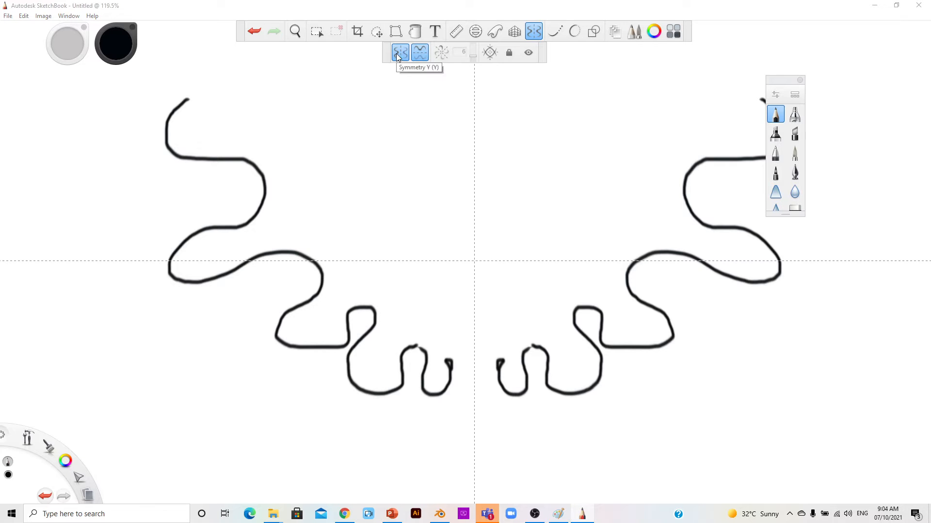
{"action": "left_click", "coordinate": [398, 53]}
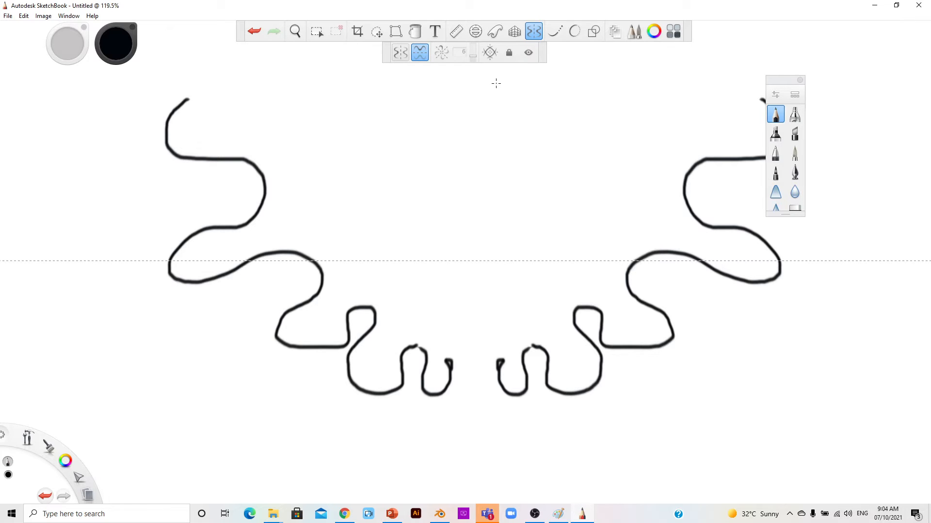
Step: Draw mirrored circles, loops and short strokes at the top, centre and bottom
{"action": "mouse_move", "coordinate": [484, 74]}
{"action": "left_mouse_down"}
{"action": "mouse_move", "coordinate": [465, 75]}
{"action": "mouse_move", "coordinate": [440, 99]}
{"action": "mouse_move", "coordinate": [434, 130]}
{"action": "mouse_move", "coordinate": [455, 149]}
{"action": "mouse_move", "coordinate": [487, 143]}
{"action": "mouse_move", "coordinate": [501, 121]}
{"action": "mouse_move", "coordinate": [499, 95]}
{"action": "mouse_move", "coordinate": [480, 76]}
{"action": "left_mouse_up"}
{"action": "mouse_move", "coordinate": [474, 238]}
{"action": "left_mouse_down"}
{"action": "mouse_move", "coordinate": [470, 283]}
{"action": "mouse_move", "coordinate": [523, 252]}
{"action": "mouse_move", "coordinate": [489, 228]}
{"action": "left_mouse_up"}
{"action": "mouse_move", "coordinate": [423, 96]}
{"action": "left_mouse_down"}
{"action": "mouse_move", "coordinate": [537, 112]}
{"action": "mouse_move", "coordinate": [456, 72]}
{"action": "left_mouse_up"}
{"action": "left_click_drag", "start_coordinate": [444, 402], "coordinate": [466, 422]}
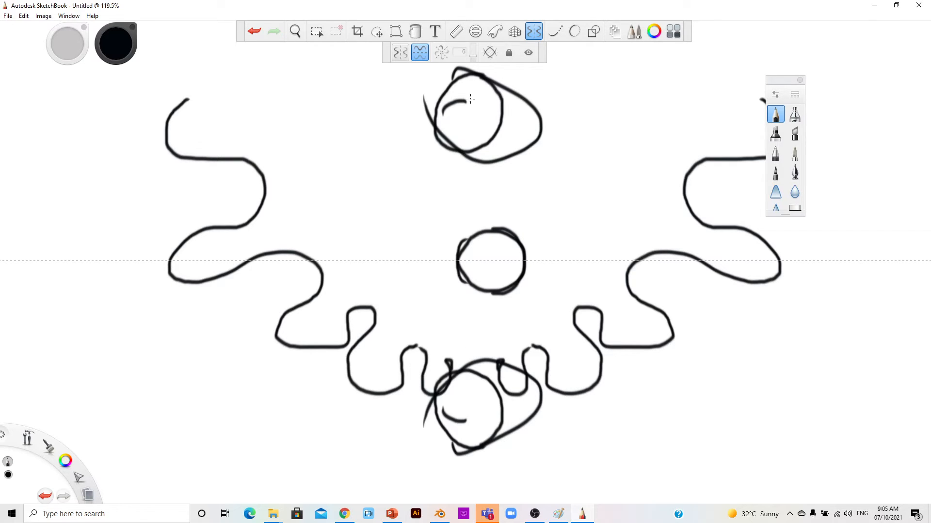
{"action": "left_click_drag", "start_coordinate": [468, 85], "coordinate": [538, 105]}
{"action": "left_click_drag", "start_coordinate": [494, 430], "coordinate": [470, 441]}
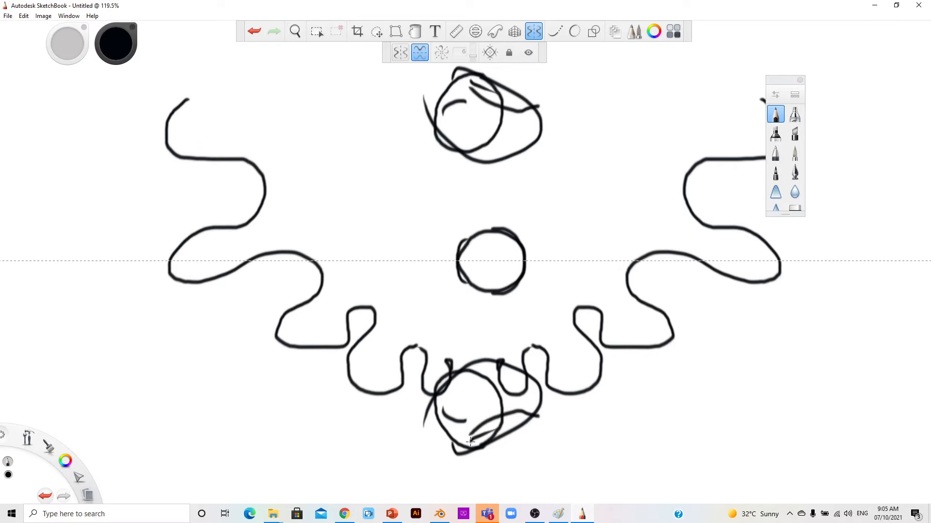
{"action": "left_click_drag", "start_coordinate": [449, 262], "coordinate": [487, 258]}
{"action": "left_click", "coordinate": [22, 18]}
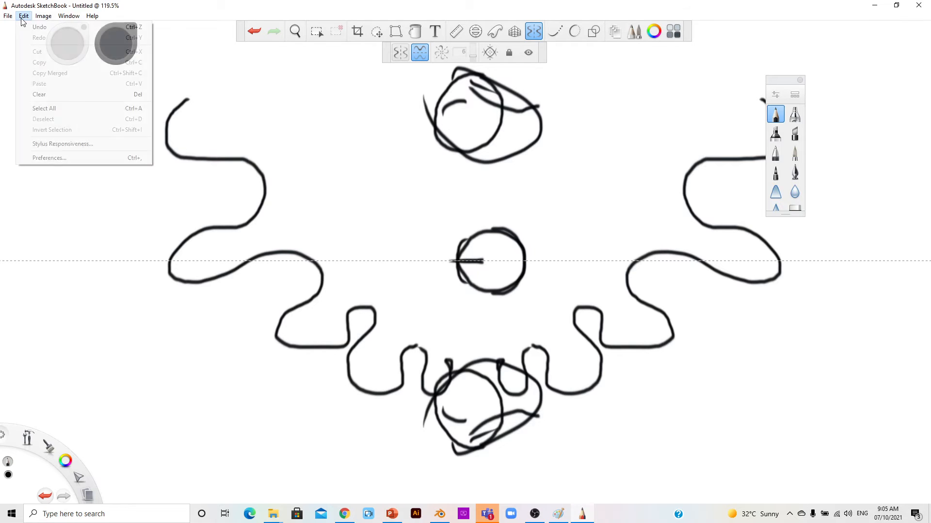
Step: Clear the canvas, switch to Radial symmetry, recentre its guide and set 16 sectors
{"action": "left_click", "coordinate": [40, 94]}
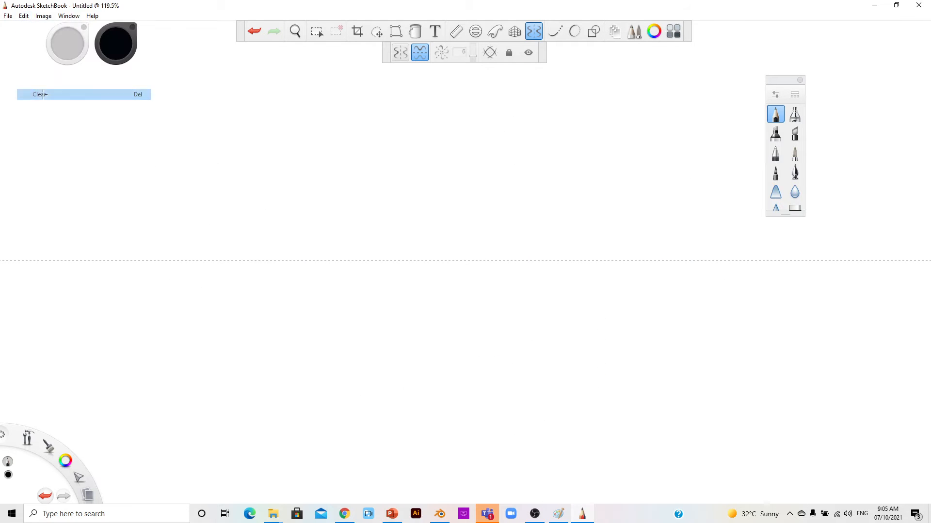
{"action": "left_click", "coordinate": [442, 53]}
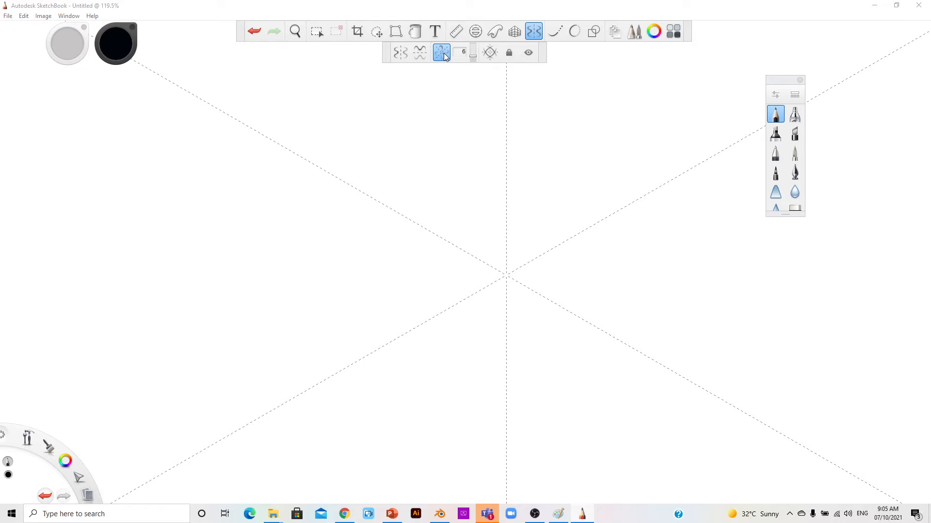
{"action": "left_click", "coordinate": [510, 55]}
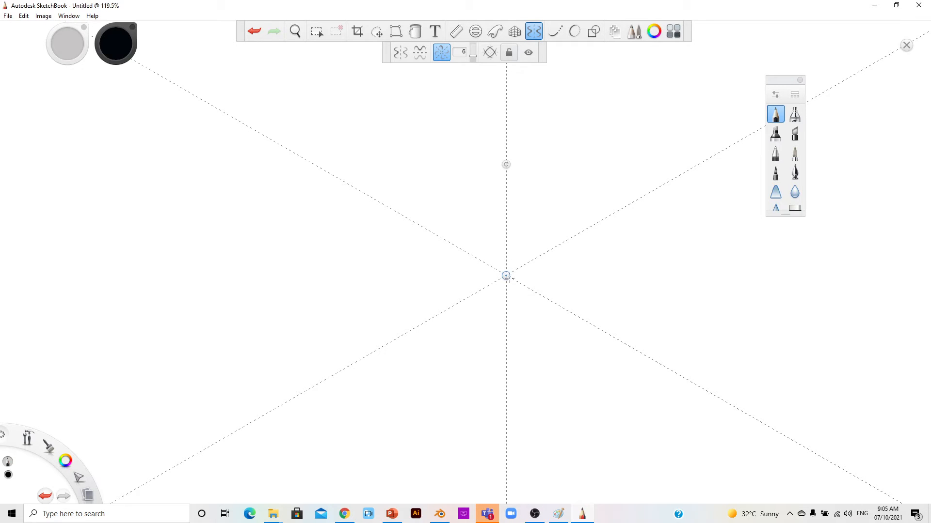
{"action": "left_click_drag", "start_coordinate": [506, 275], "coordinate": [456, 249]}
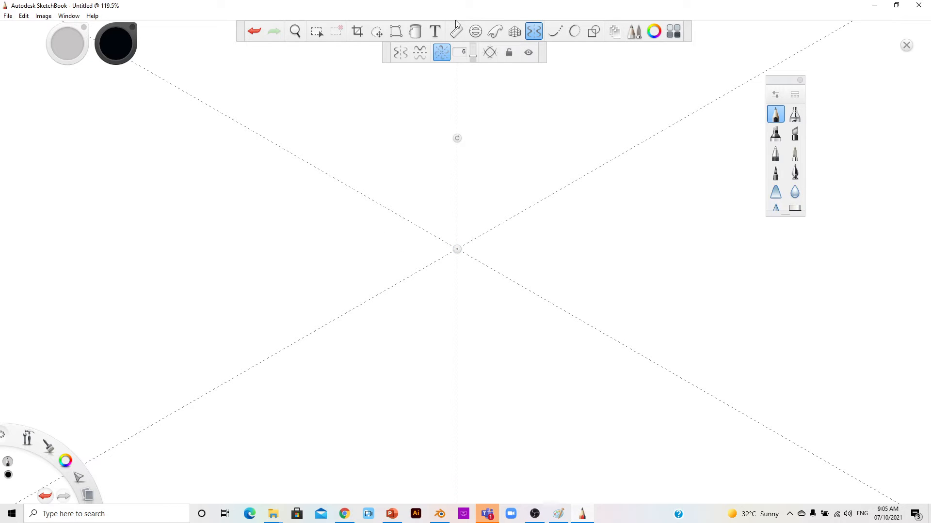
{"action": "left_click", "coordinate": [473, 57]}
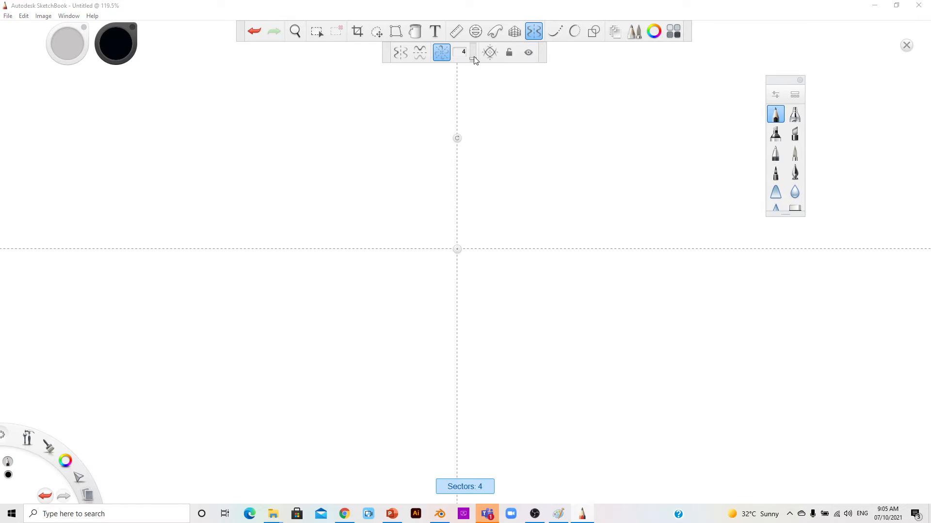
{"action": "left_click_drag", "start_coordinate": [474, 58], "coordinate": [473, 38]}
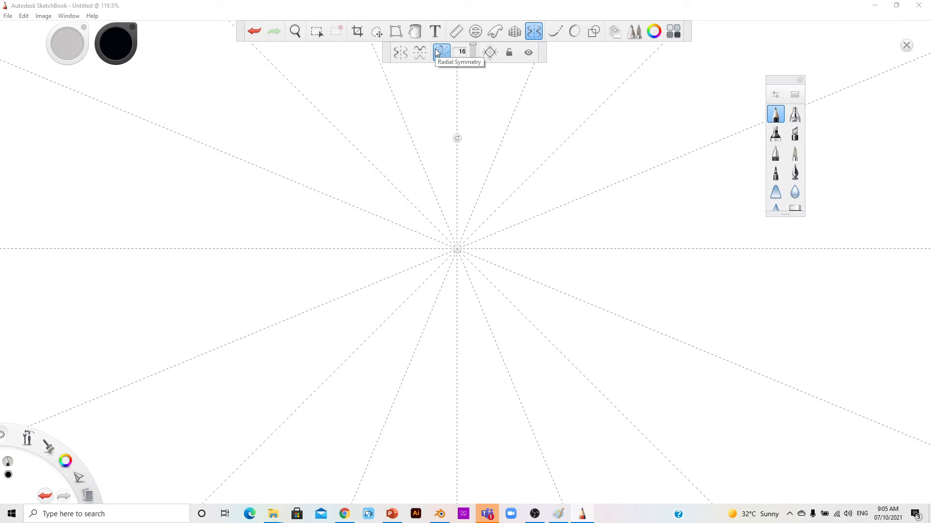
Step: Lock the radial guide, draw a 16-fold zigzag ring around the centre, then turn Symmetry off
{"action": "left_click", "coordinate": [510, 53]}
{"action": "mouse_move", "coordinate": [469, 226]}
{"action": "left_mouse_down"}
{"action": "mouse_move", "coordinate": [480, 223]}
{"action": "mouse_move", "coordinate": [486, 236]}
{"action": "mouse_move", "coordinate": [482, 228]}
{"action": "mouse_move", "coordinate": [528, 229]}
{"action": "mouse_move", "coordinate": [520, 248]}
{"action": "mouse_move", "coordinate": [549, 246]}
{"action": "left_mouse_up"}
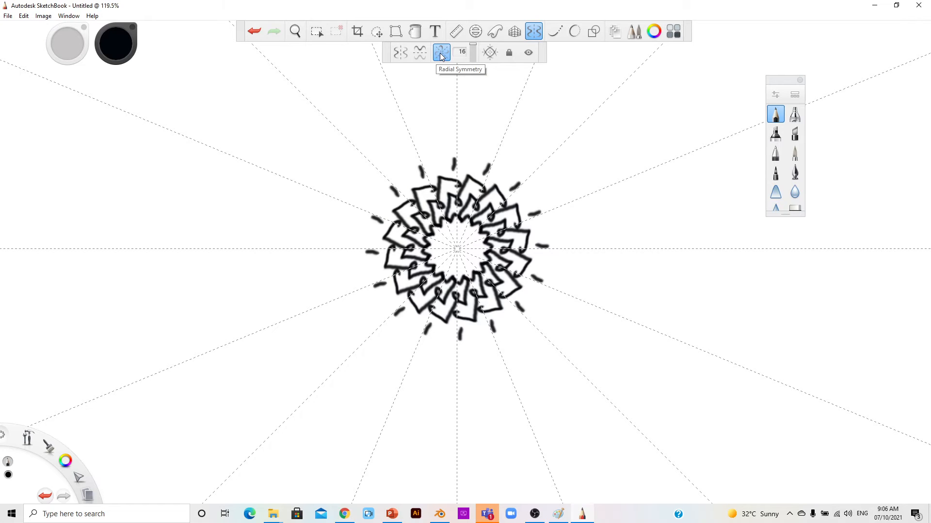
{"action": "left_click", "coordinate": [535, 32]}
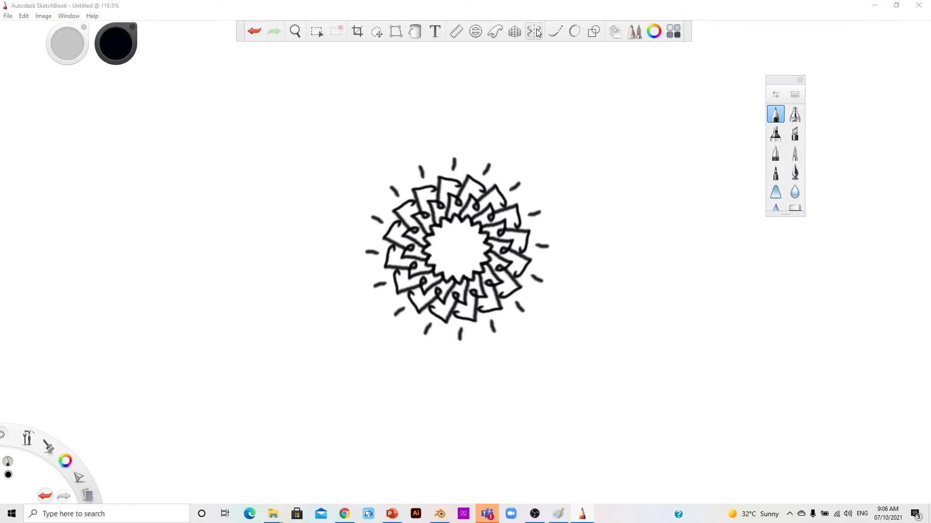
{"action": "left_click", "coordinate": [24, 16]}
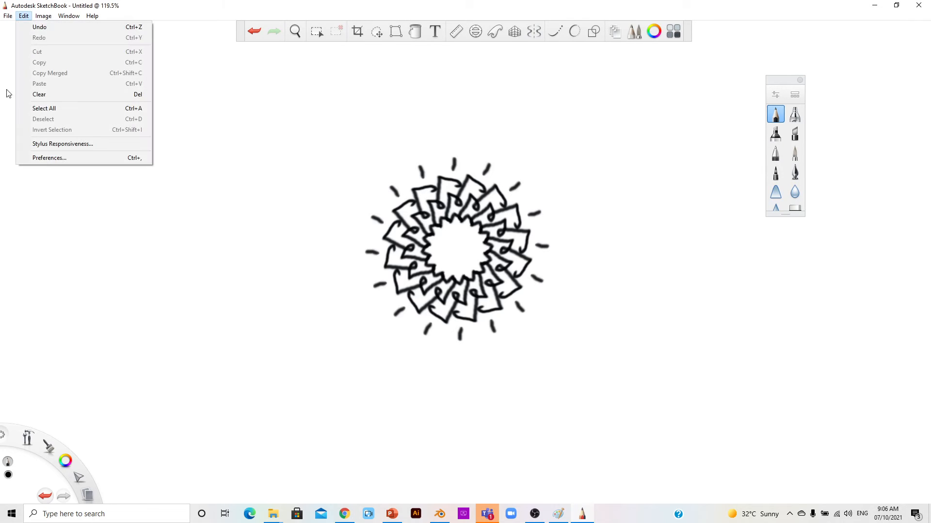
Step: Clear the canvas, enable 1-point Perspective Guides, raise the horizon slightly and lock it
{"action": "left_click", "coordinate": [36, 95]}
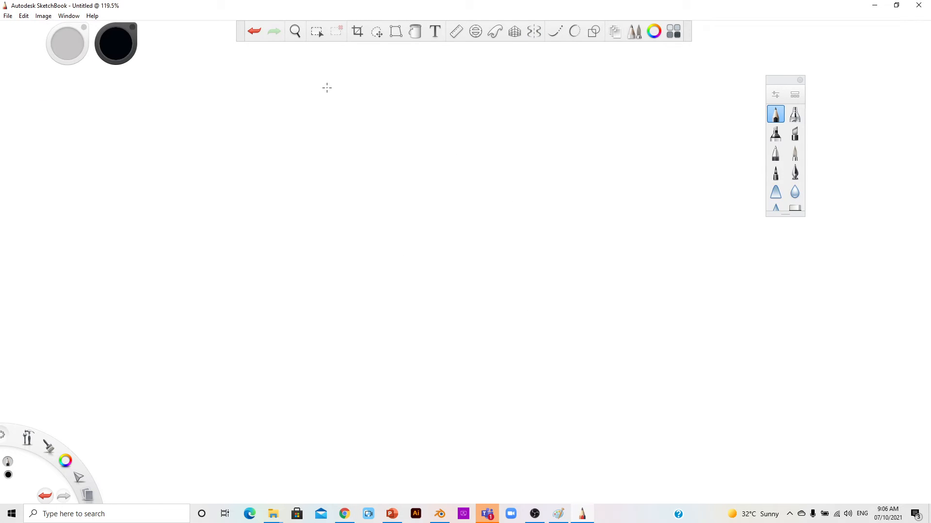
{"action": "left_click", "coordinate": [515, 34]}
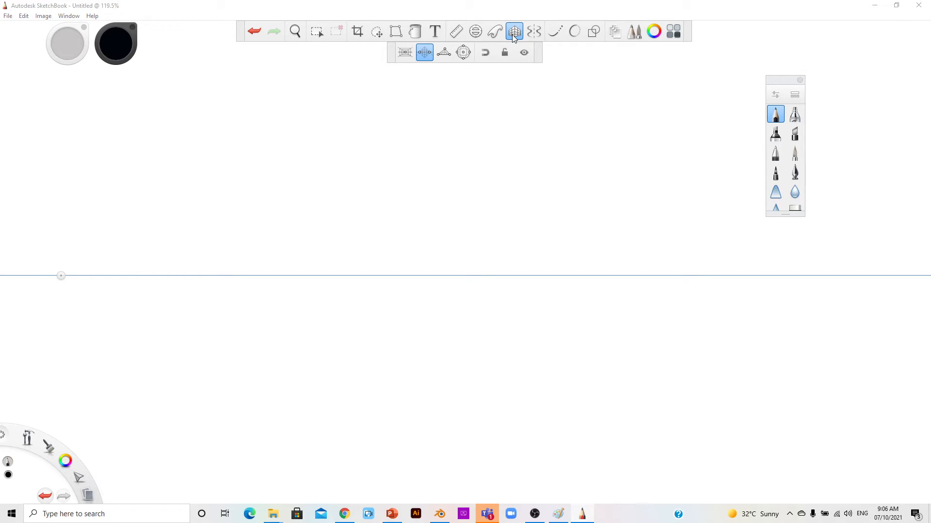
{"action": "left_click", "coordinate": [401, 54]}
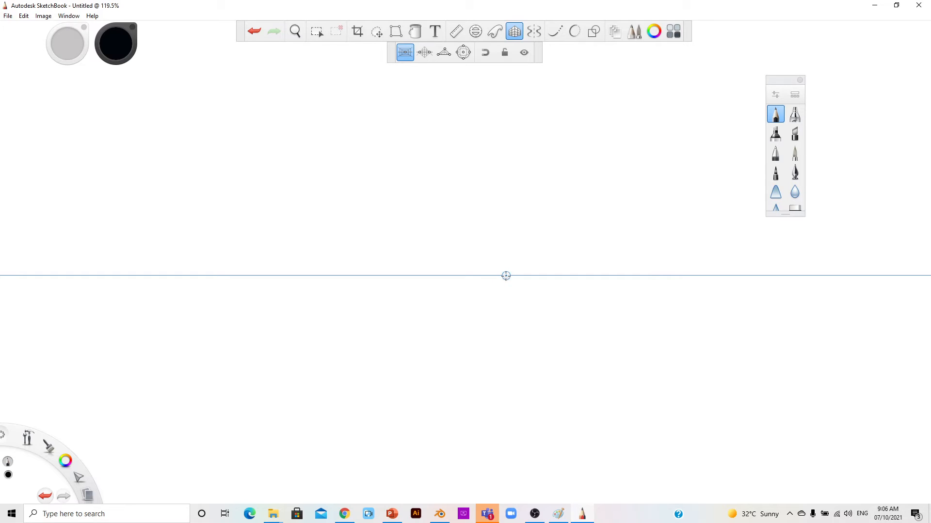
{"action": "left_click_drag", "start_coordinate": [506, 276], "coordinate": [469, 272]}
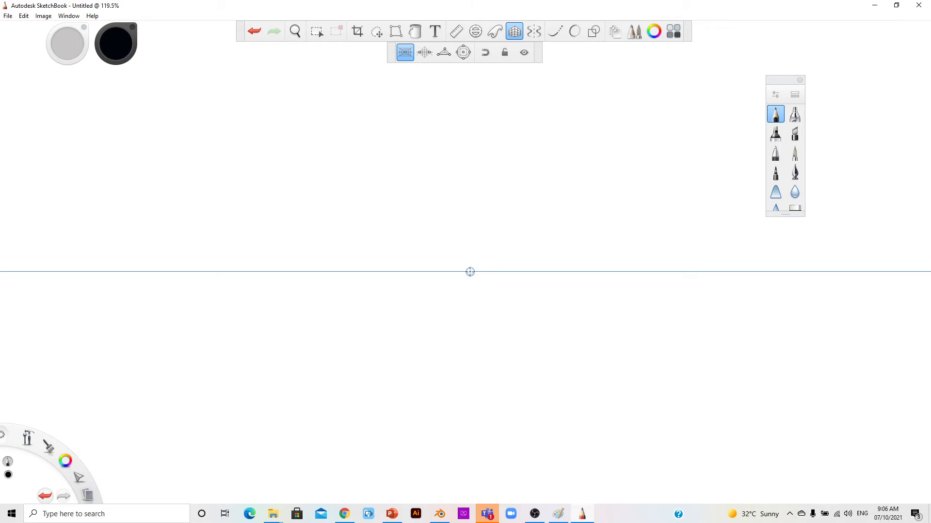
{"action": "left_click_drag", "start_coordinate": [470, 272], "coordinate": [457, 270]}
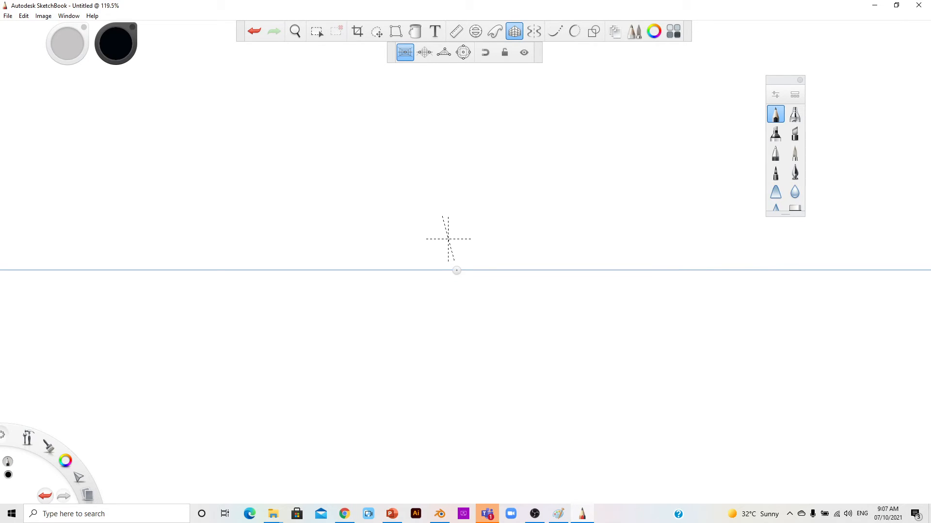
{"action": "left_click", "coordinate": [504, 55]}
Step: Draw eight straight lines from the vanishing point, two running along the horizon
{"action": "left_click_drag", "start_coordinate": [457, 269], "coordinate": [887, 269]}
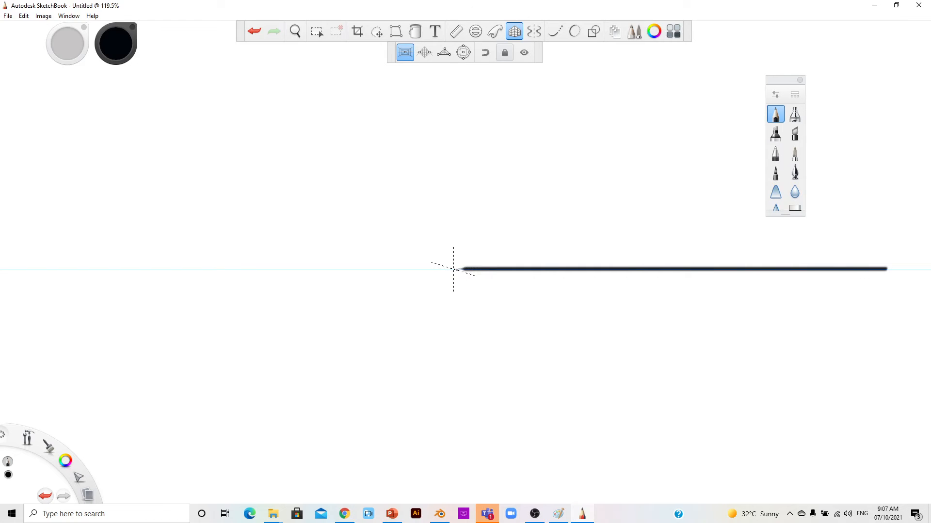
{"action": "left_click_drag", "start_coordinate": [457, 269], "coordinate": [40, 270]}
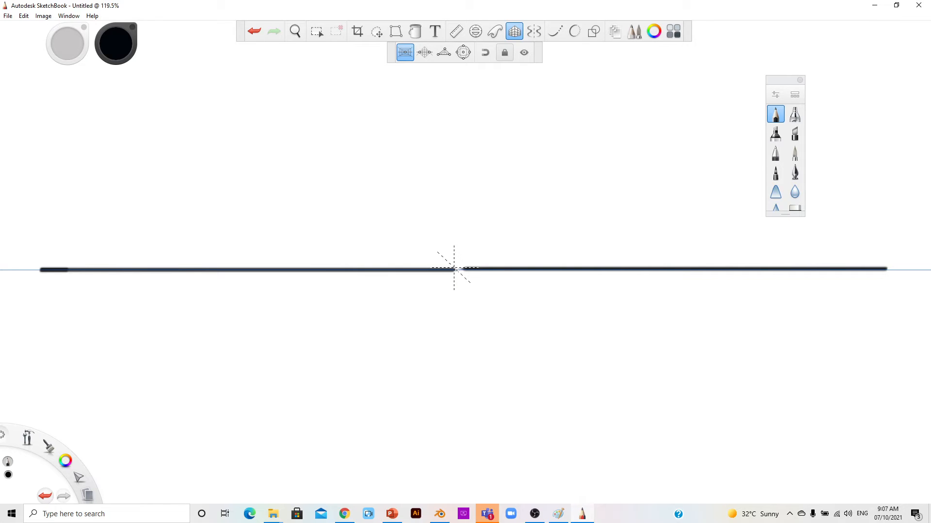
{"action": "left_click_drag", "start_coordinate": [454, 268], "coordinate": [209, 37]}
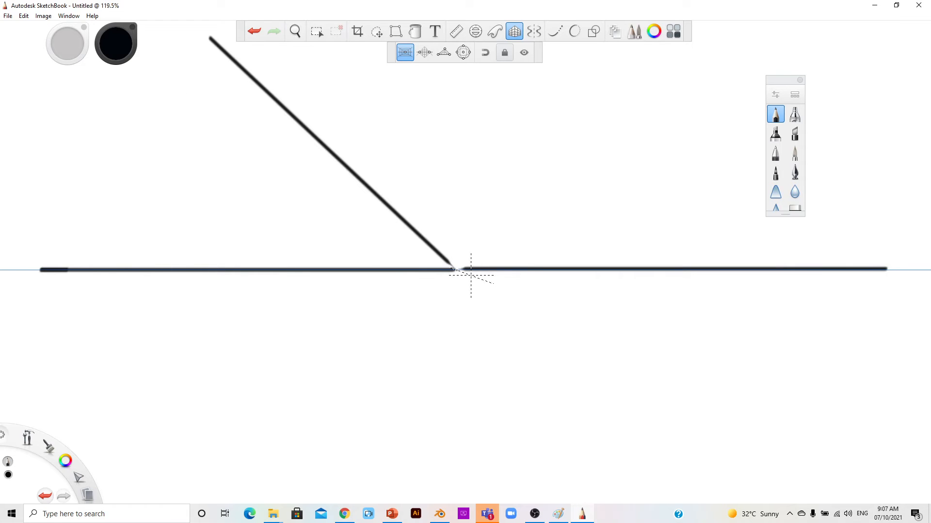
{"action": "left_click_drag", "start_coordinate": [459, 268], "coordinate": [633, 44]}
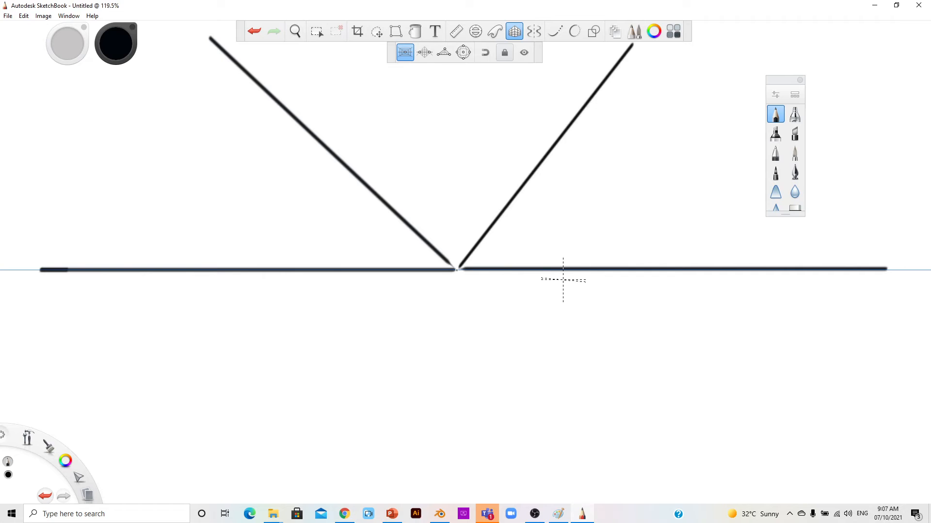
{"action": "left_click_drag", "start_coordinate": [461, 268], "coordinate": [872, 83]}
{"action": "left_click_drag", "start_coordinate": [459, 269], "coordinate": [789, 422]}
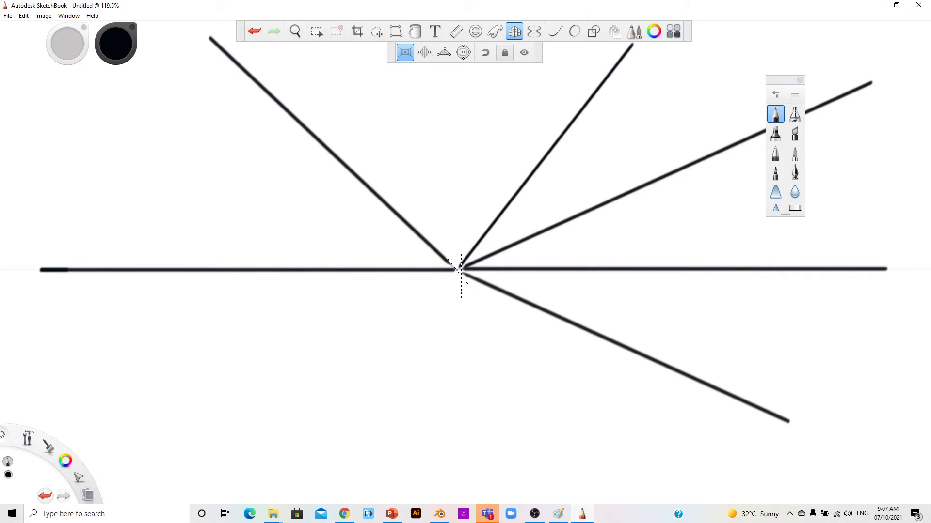
{"action": "left_click_drag", "start_coordinate": [460, 273], "coordinate": [685, 483]}
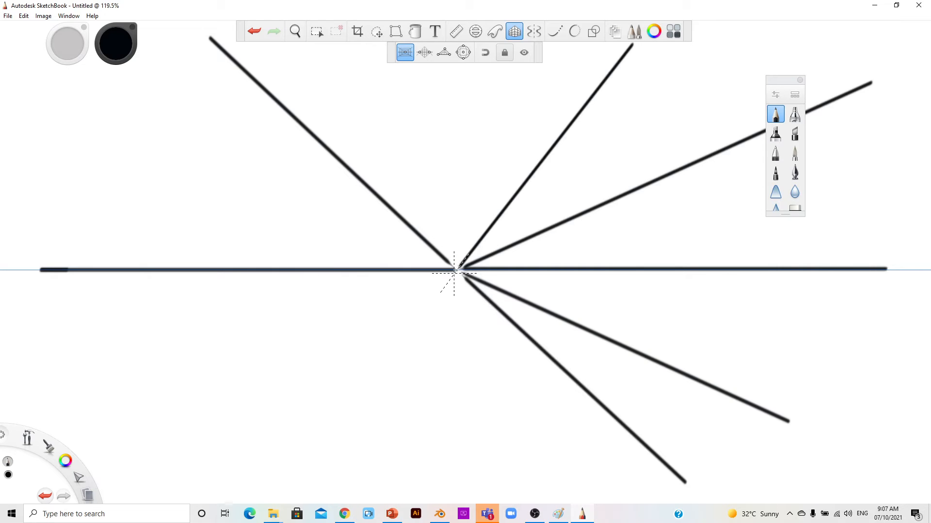
{"action": "left_click_drag", "start_coordinate": [452, 275], "coordinate": [285, 482]}
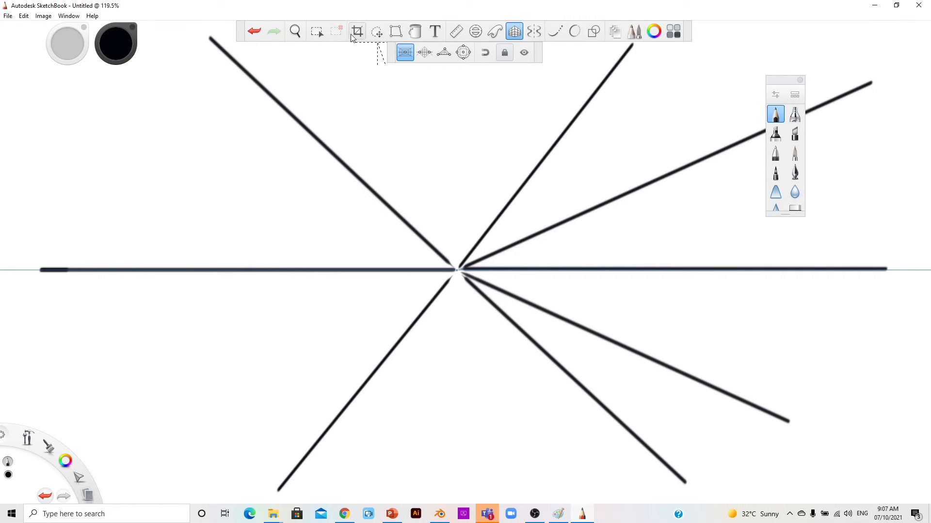
Step: Undo all the perspective lines to empty the canvas
{"action": "left_click", "coordinate": [259, 32]}
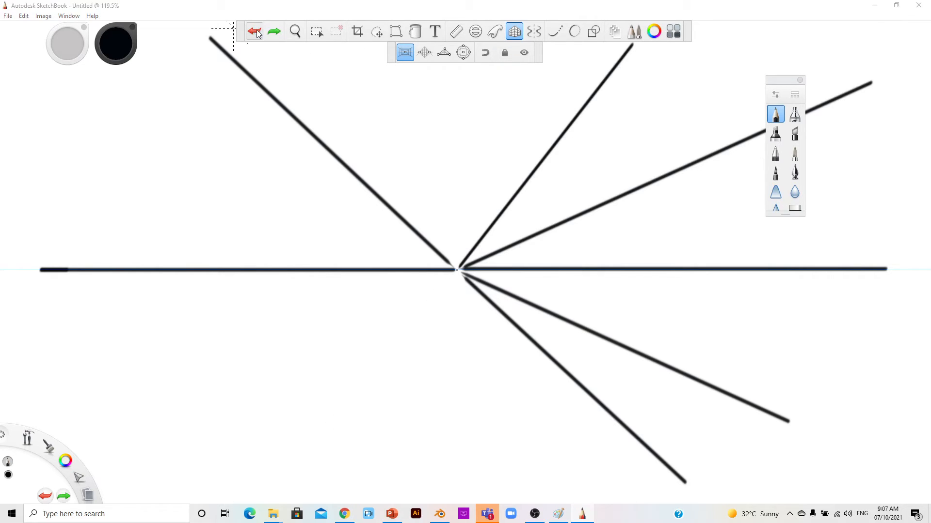
{"action": "left_click", "coordinate": [259, 32]}
{"action": "left_click", "coordinate": [259, 32]}
{"action": "left_click", "coordinate": [259, 32]}
{"action": "left_click", "coordinate": [259, 32]}
{"action": "left_click", "coordinate": [257, 32]}
{"action": "left_click", "coordinate": [257, 32]}
{"action": "left_click", "coordinate": [257, 32]}
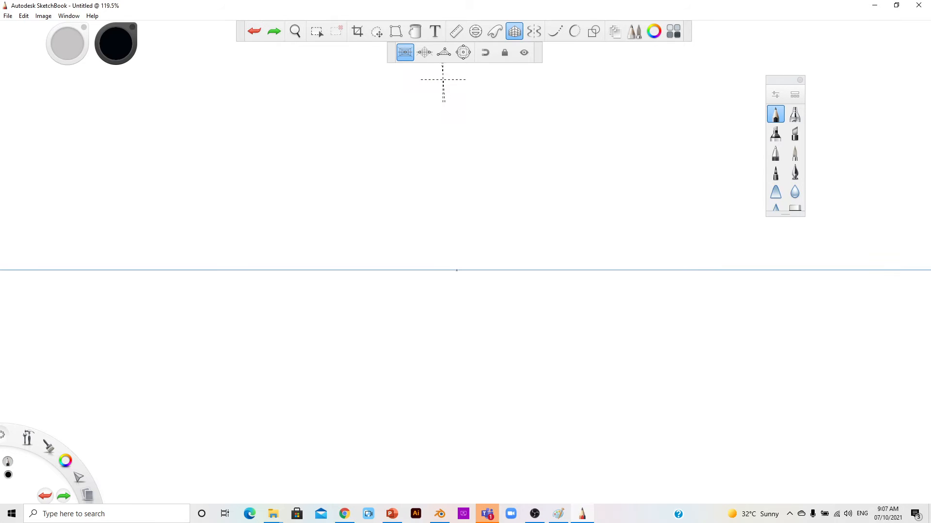
Step: Switch to 2-point perspective, unlock the guide and zoom out to see both vanishing points
{"action": "left_click", "coordinate": [425, 52]}
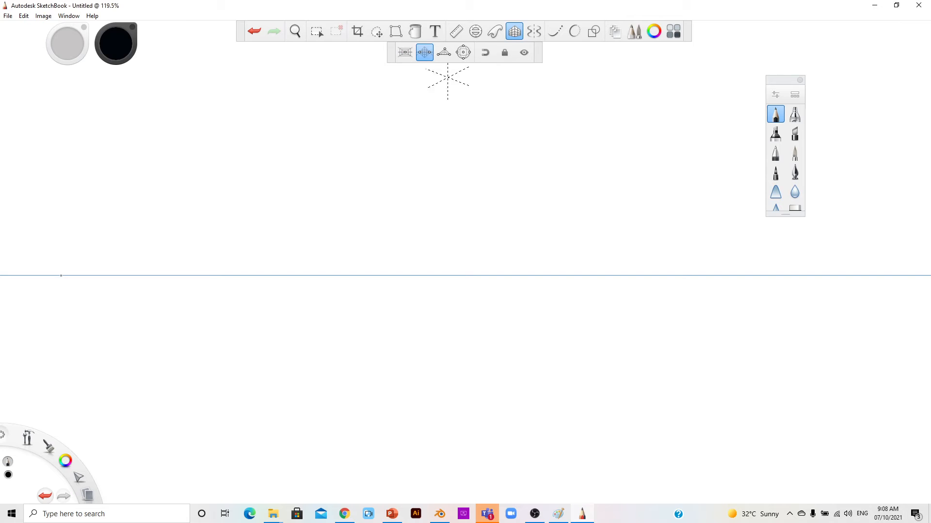
{"action": "left_click", "coordinate": [505, 54]}
{"action": "scroll", "coordinate": [605, 302], "scroll_direction": "down", "scroll_amount": 2}
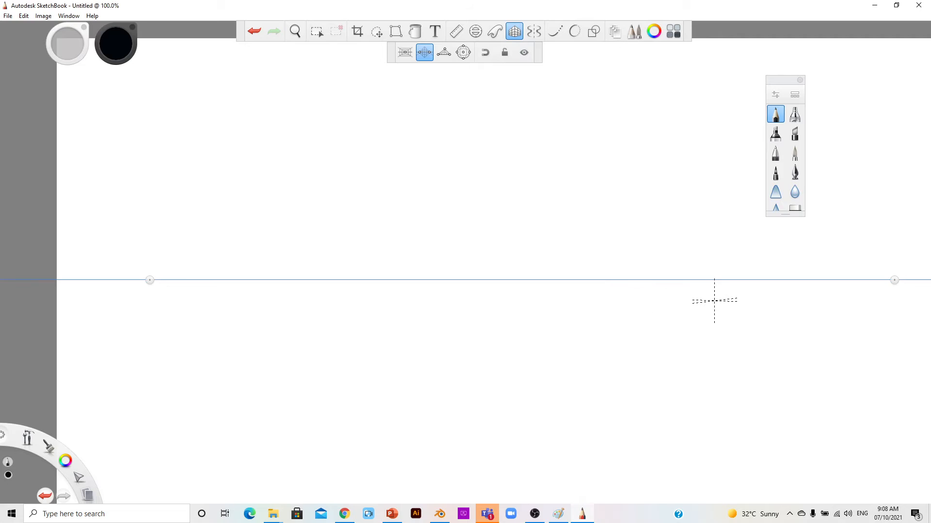
{"action": "scroll", "coordinate": [714, 301], "scroll_direction": "down", "scroll_amount": 1}
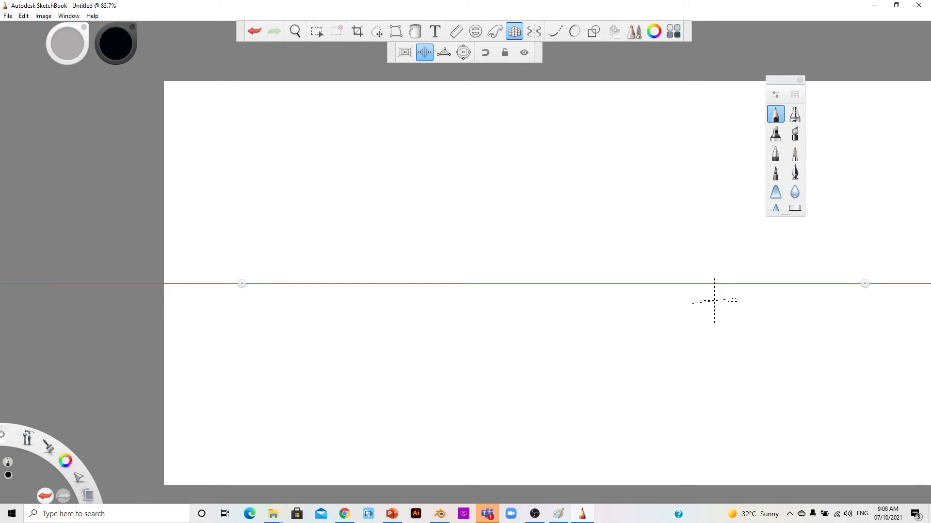
{"action": "scroll", "coordinate": [714, 301], "scroll_direction": "down", "scroll_amount": 1}
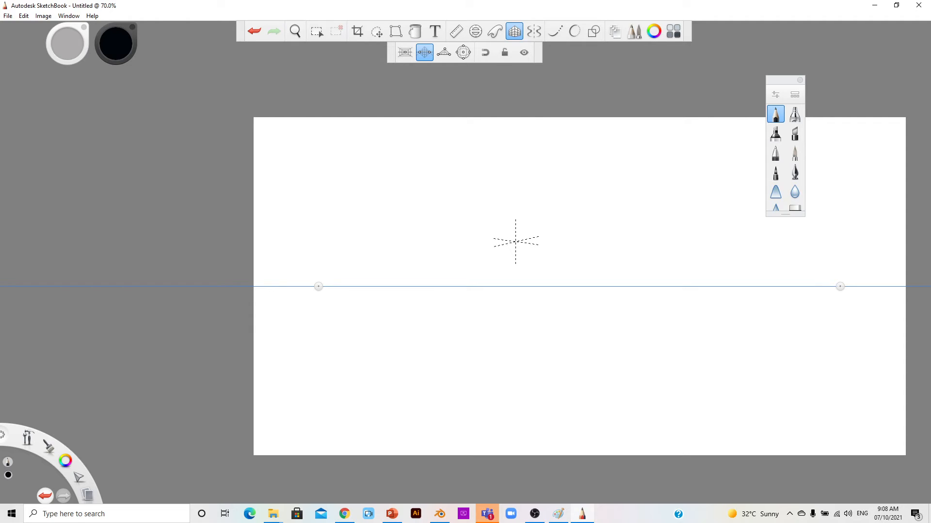
Step: Turn off the perspective guides, then pan and zoom the canvas view to recenter it
{"action": "left_click", "coordinate": [514, 32]}
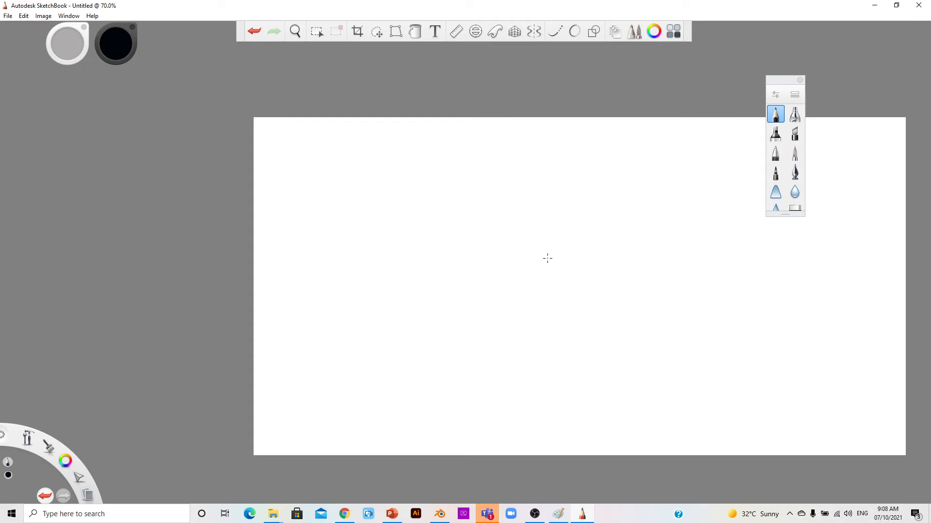
{"action": "key", "text": "space"}
{"action": "key", "text": "space"}
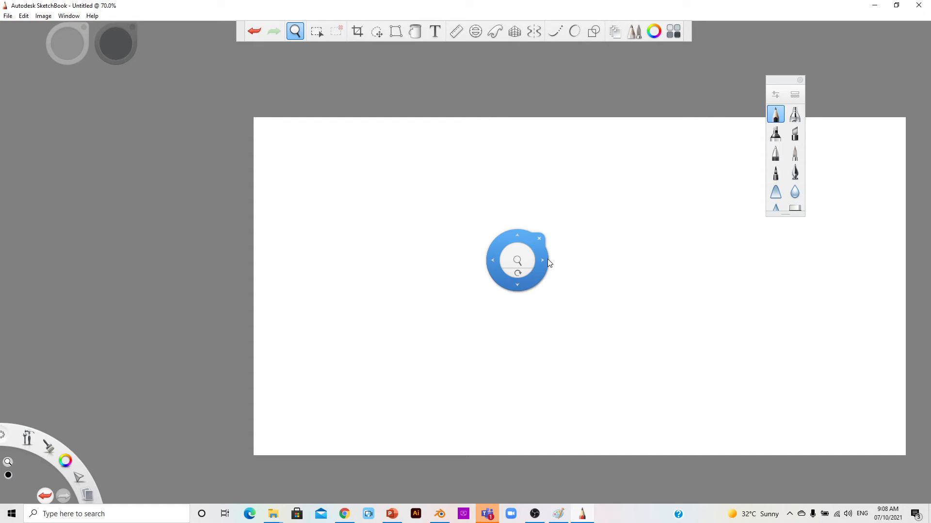
{"action": "left_click_drag", "start_coordinate": [548, 262], "coordinate": [595, 274]}
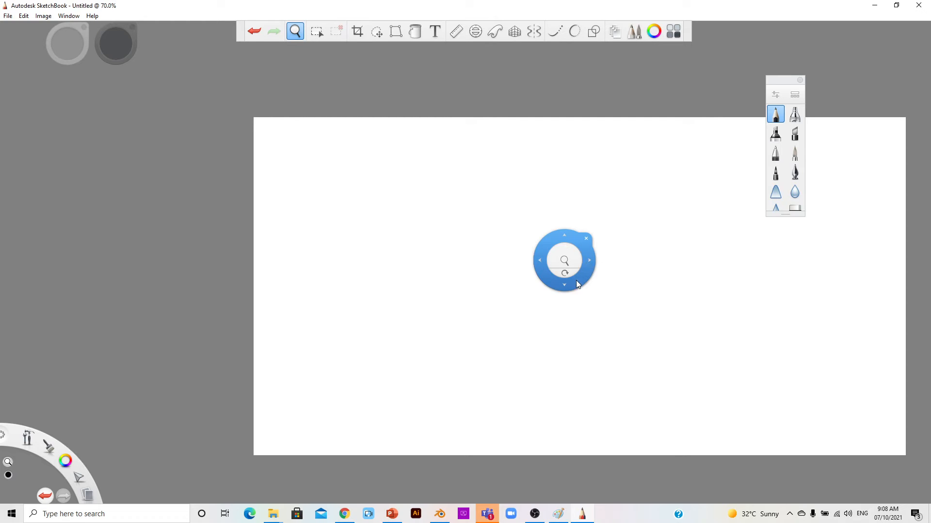
{"action": "left_click_drag", "start_coordinate": [542, 260], "coordinate": [413, 231]}
{"action": "left_click_drag", "start_coordinate": [470, 227], "coordinate": [490, 229]}
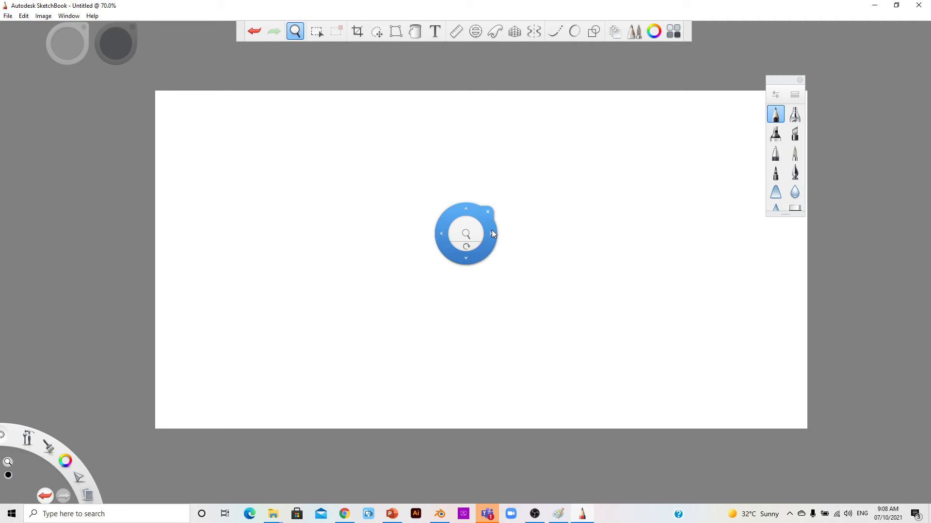
{"action": "mouse_move", "coordinate": [438, 234]}
{"action": "left_mouse_down"}
{"action": "mouse_move", "coordinate": [412, 226]}
{"action": "mouse_move", "coordinate": [470, 241]}
{"action": "mouse_move", "coordinate": [453, 239]}
{"action": "mouse_move", "coordinate": [456, 231]}
{"action": "mouse_move", "coordinate": [590, 228]}
{"action": "mouse_move", "coordinate": [414, 226]}
{"action": "mouse_move", "coordinate": [432, 181]}
{"action": "mouse_move", "coordinate": [451, 226]}
{"action": "left_mouse_up"}
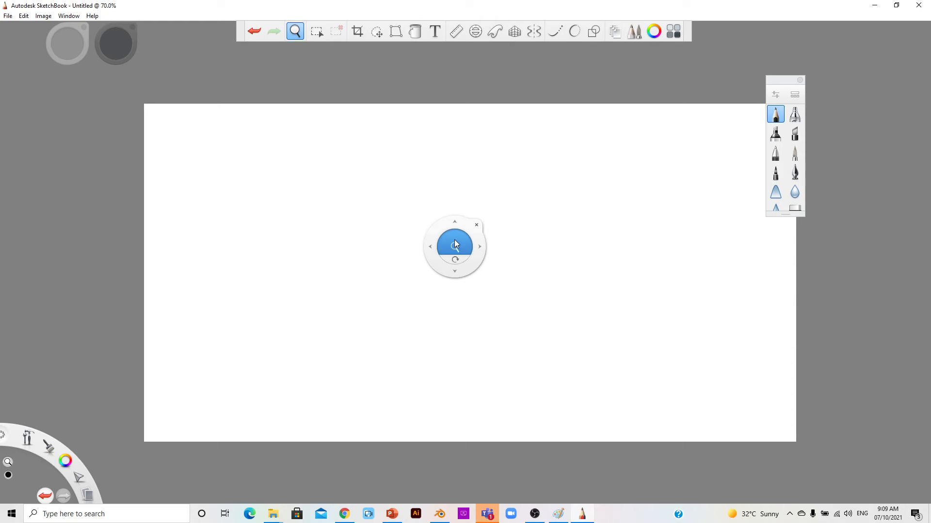
{"action": "left_click", "coordinate": [454, 245]}
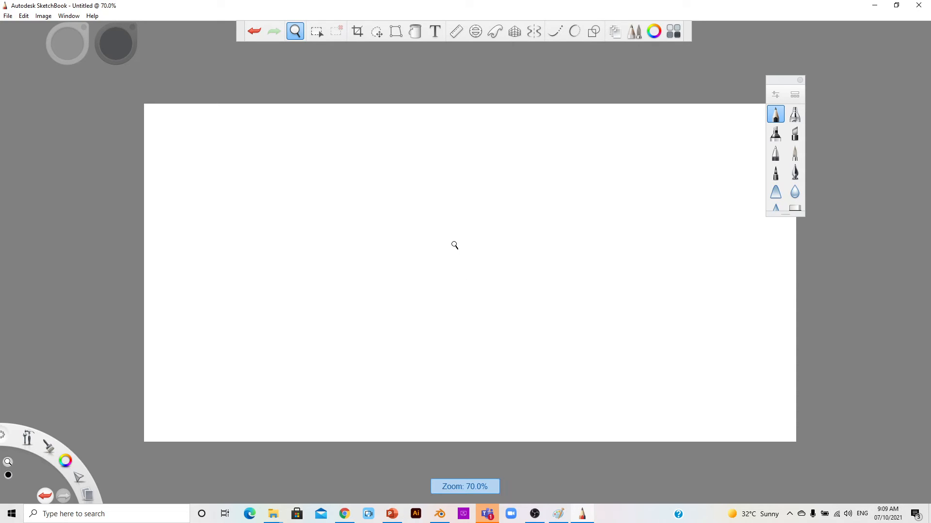
{"action": "mouse_move", "coordinate": [454, 246]}
{"action": "left_mouse_down"}
{"action": "mouse_move", "coordinate": [457, 172]}
{"action": "mouse_move", "coordinate": [459, 241]}
{"action": "mouse_move", "coordinate": [457, 221]}
{"action": "mouse_move", "coordinate": [460, 229]}
{"action": "mouse_move", "coordinate": [430, 224]}
{"action": "mouse_move", "coordinate": [442, 200]}
{"action": "mouse_move", "coordinate": [461, 219]}
{"action": "mouse_move", "coordinate": [458, 249]}
{"action": "mouse_move", "coordinate": [461, 224]}
{"action": "left_mouse_up"}
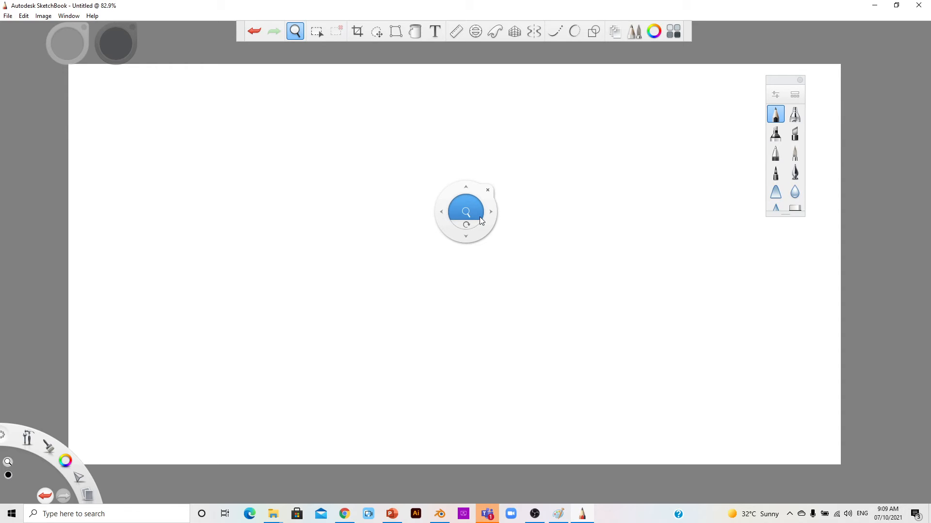
{"action": "key", "text": "Escape"}
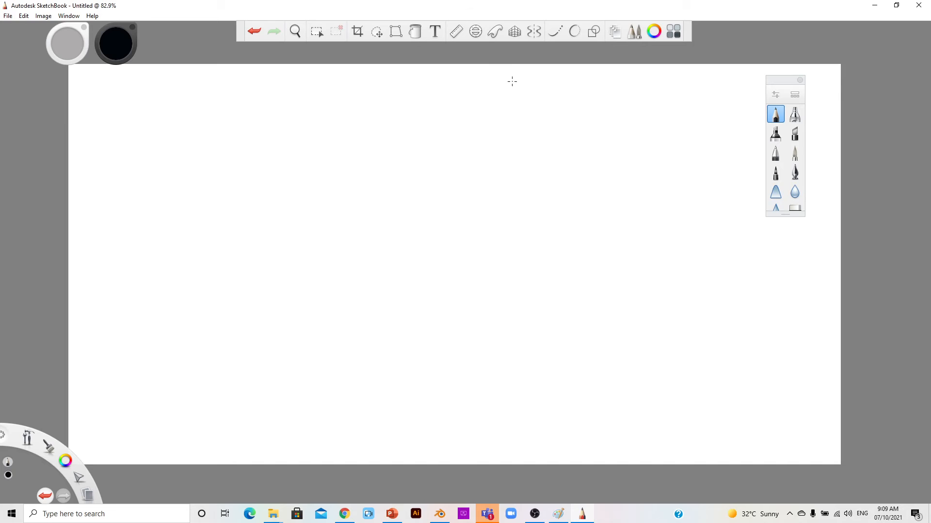
Step: Turn on two-point perspective, adjust both vanishing points on the horizon, and lock them
{"action": "left_click", "coordinate": [518, 33]}
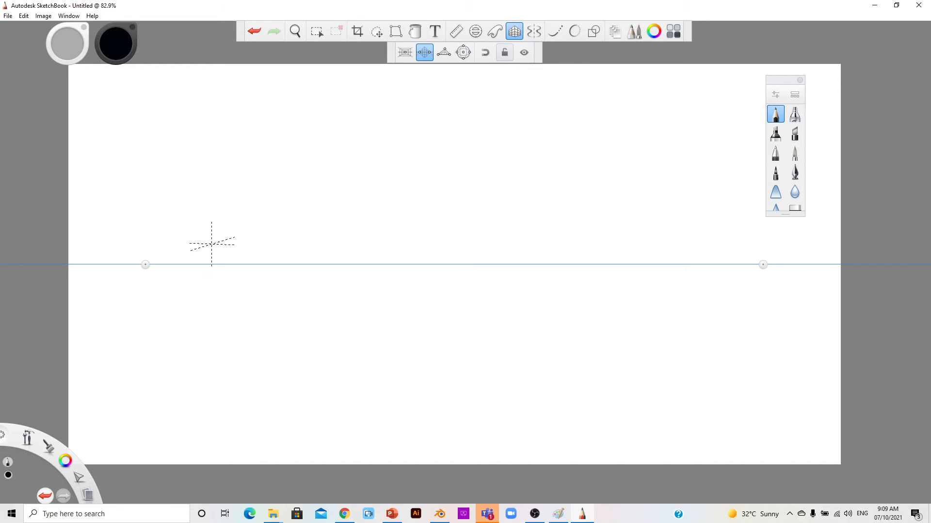
{"action": "mouse_move", "coordinate": [145, 265]}
{"action": "left_mouse_down"}
{"action": "mouse_move", "coordinate": [156, 265]}
{"action": "mouse_move", "coordinate": [148, 264]}
{"action": "left_mouse_up"}
{"action": "left_click_drag", "start_coordinate": [763, 265], "coordinate": [738, 264]}
{"action": "left_click", "coordinate": [505, 53]}
Step: Draw a tall vertical edge and several lines converging on the left vanishing point
{"action": "left_click_drag", "start_coordinate": [467, 142], "coordinate": [467, 371]}
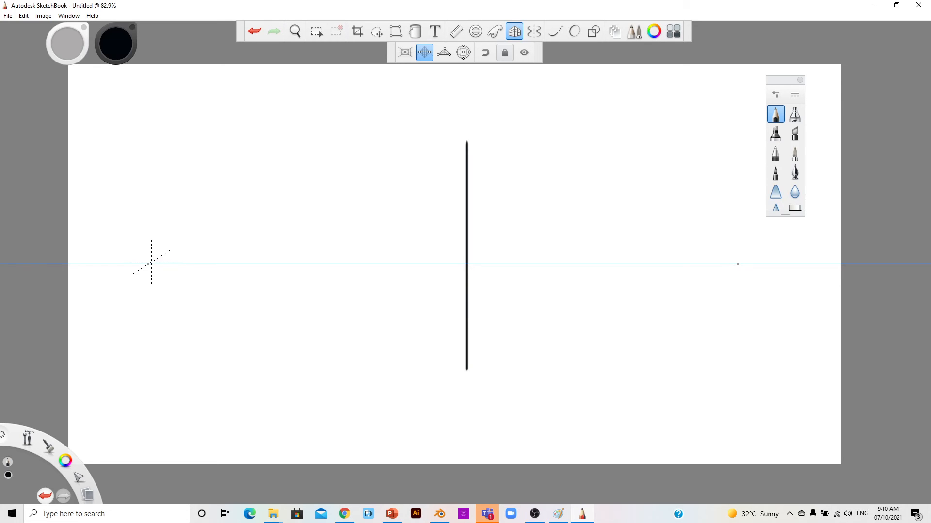
{"action": "left_click_drag", "start_coordinate": [151, 262], "coordinate": [335, 262]}
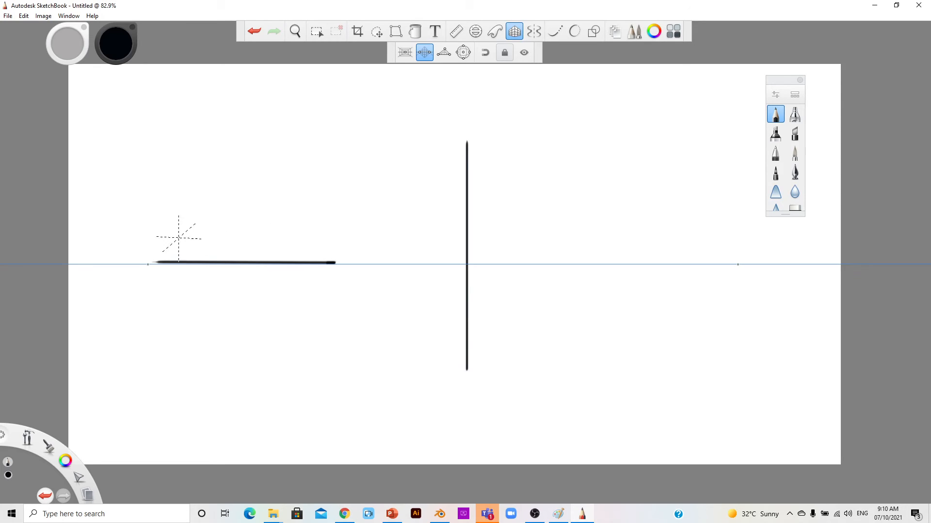
{"action": "left_click_drag", "start_coordinate": [160, 259], "coordinate": [236, 259]}
{"action": "left_click_drag", "start_coordinate": [179, 241], "coordinate": [256, 243]}
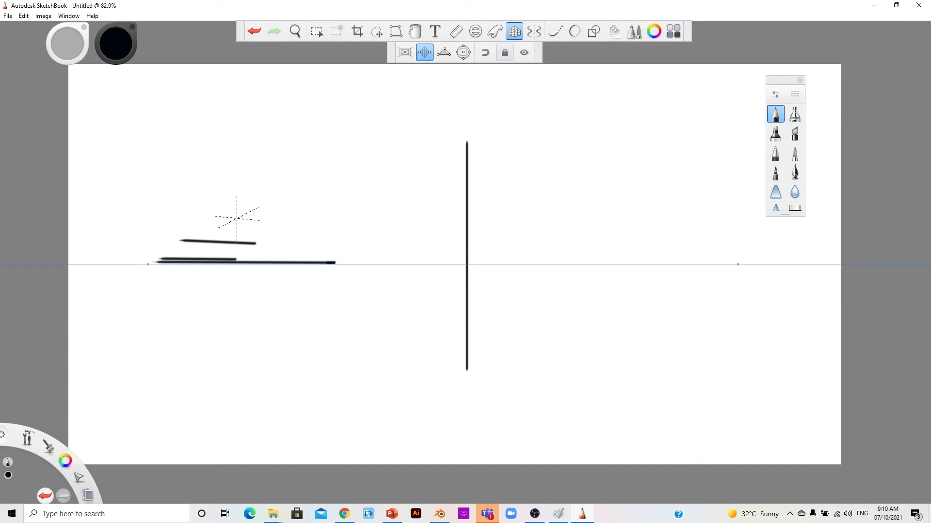
{"action": "mouse_move", "coordinate": [462, 154]}
{"action": "left_mouse_down"}
{"action": "mouse_move", "coordinate": [443, 175]}
{"action": "mouse_move", "coordinate": [452, 177]}
{"action": "left_mouse_up"}
{"action": "left_click_drag", "start_coordinate": [149, 264], "coordinate": [470, 152]}
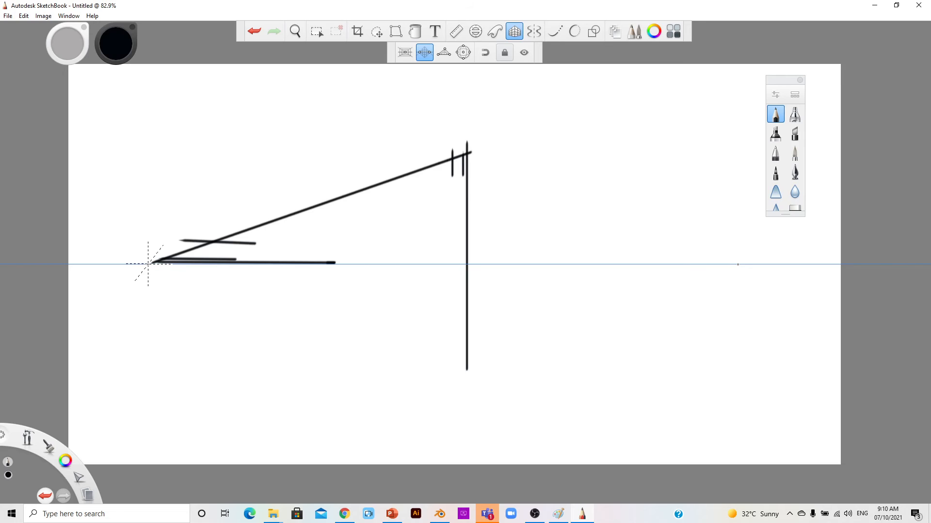
{"action": "mouse_move", "coordinate": [148, 264]}
{"action": "left_mouse_down"}
{"action": "mouse_move", "coordinate": [185, 263]}
{"action": "mouse_move", "coordinate": [172, 283]}
{"action": "mouse_move", "coordinate": [373, 442]}
{"action": "left_mouse_up"}
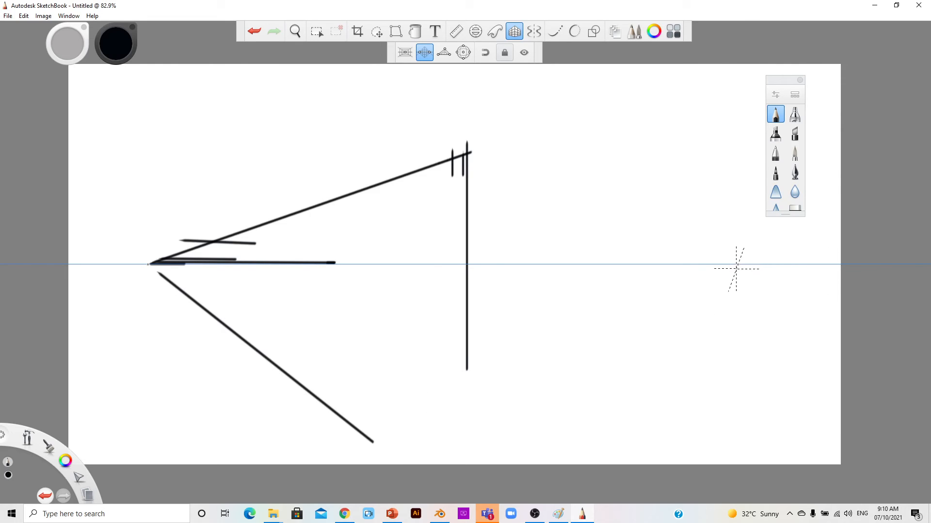
Step: Draw four lines converging on the right vanishing point
{"action": "left_click_drag", "start_coordinate": [735, 271], "coordinate": [697, 359]}
{"action": "left_click_drag", "start_coordinate": [725, 254], "coordinate": [530, 258]}
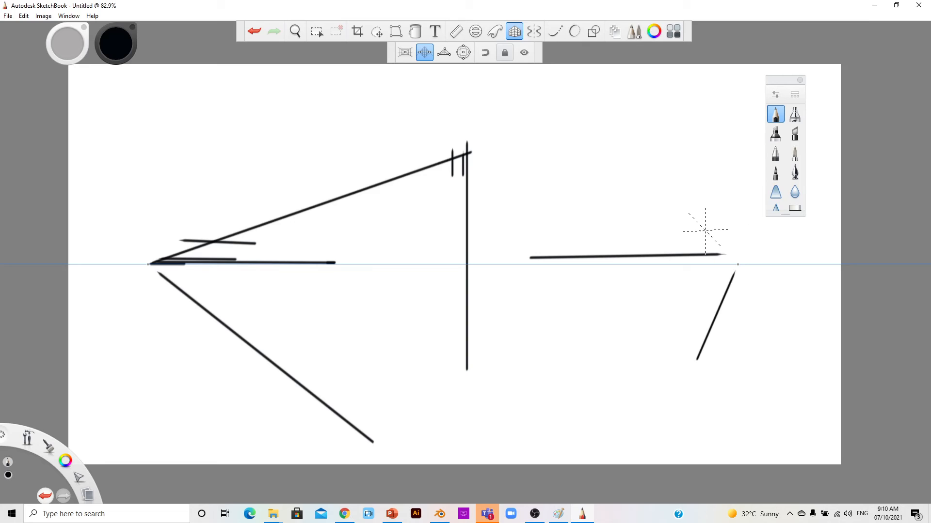
{"action": "left_click_drag", "start_coordinate": [704, 230], "coordinate": [620, 142]}
{"action": "left_click_drag", "start_coordinate": [709, 238], "coordinate": [590, 243]}
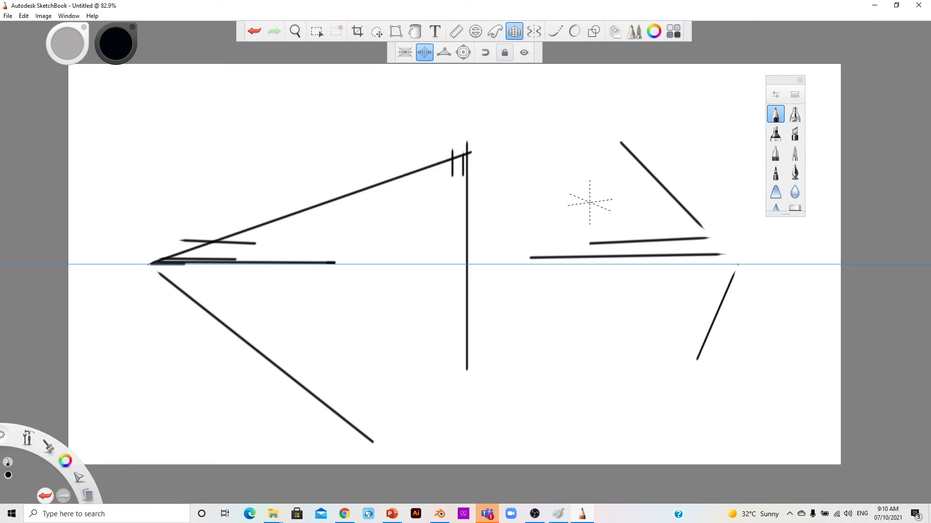
Step: Change the perspective guide from two-point to three-point mode
{"action": "left_click", "coordinate": [444, 53]}
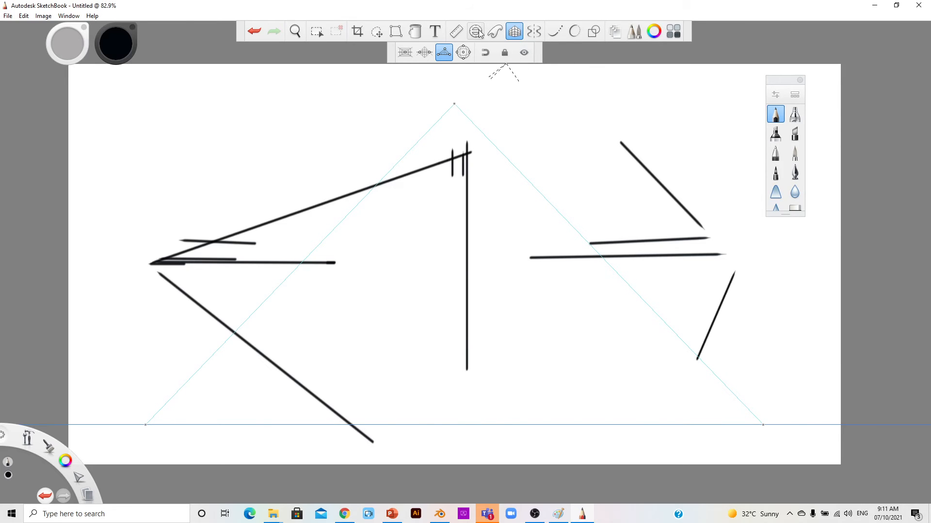
Step: Select the French curve aid and undo the perspective strokes to clear the canvas
{"action": "left_click", "coordinate": [495, 32]}
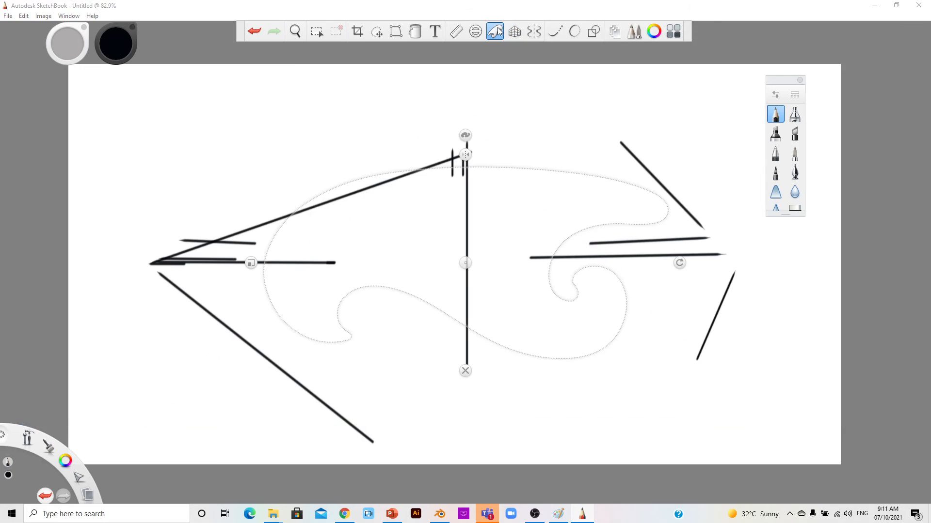
{"action": "left_click", "coordinate": [254, 31]}
{"action": "left_click", "coordinate": [255, 31]}
{"action": "left_click", "coordinate": [255, 31]}
{"action": "left_click", "coordinate": [254, 31]}
{"action": "left_click", "coordinate": [254, 31]}
{"action": "left_click", "coordinate": [254, 31]}
{"action": "left_click", "coordinate": [259, 29]}
{"action": "left_click", "coordinate": [259, 29]}
{"action": "left_click", "coordinate": [260, 29]}
{"action": "left_click", "coordinate": [259, 29]}
{"action": "left_click", "coordinate": [259, 29]}
{"action": "left_click", "coordinate": [260, 29]}
{"action": "left_click", "coordinate": [260, 30]}
{"action": "left_click", "coordinate": [260, 30]}
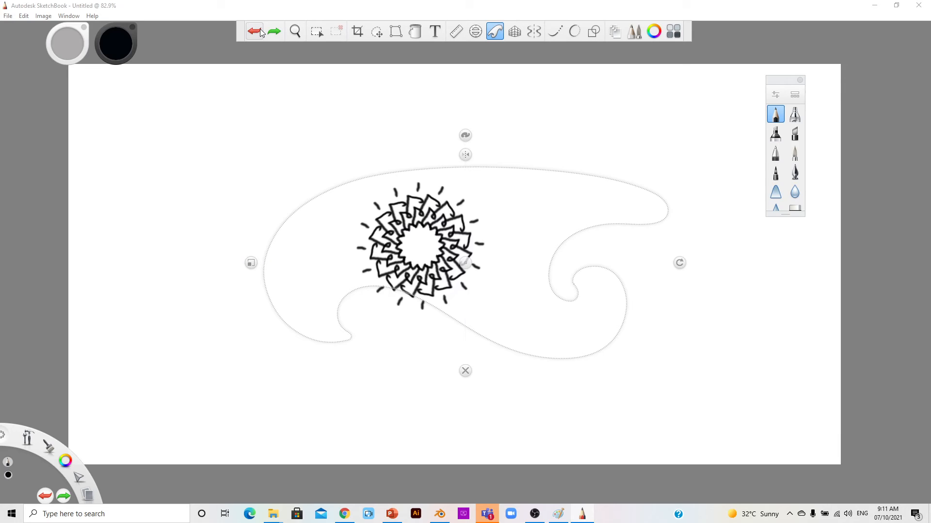
{"action": "left_click", "coordinate": [274, 32]}
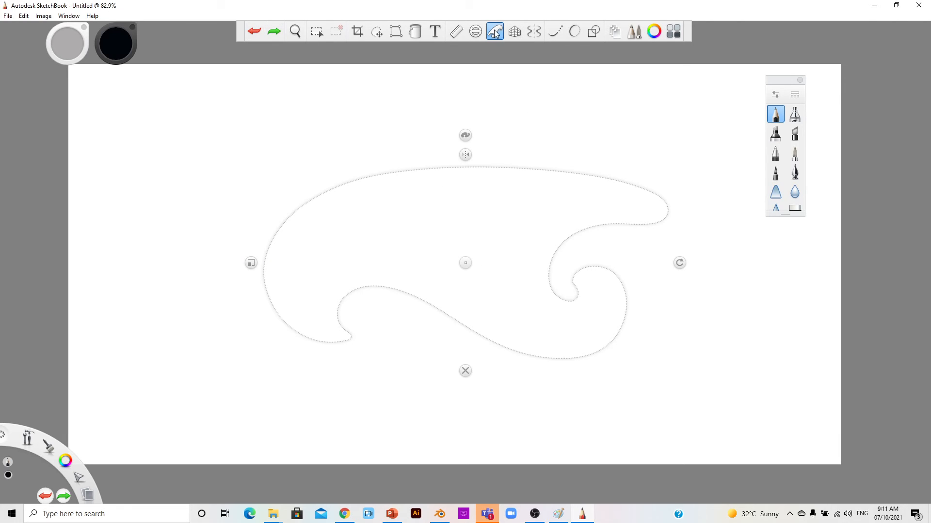
Step: Move the French curve guide and trace strokes along three different curve shapes
{"action": "left_click_drag", "start_coordinate": [467, 266], "coordinate": [455, 237]}
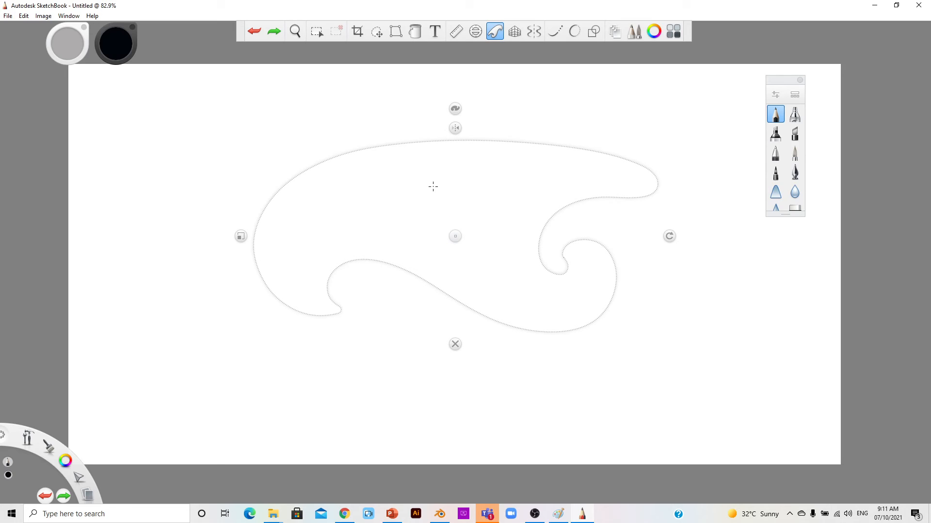
{"action": "mouse_move", "coordinate": [429, 141]}
{"action": "left_mouse_down"}
{"action": "mouse_move", "coordinate": [392, 144]}
{"action": "mouse_move", "coordinate": [331, 175]}
{"action": "mouse_move", "coordinate": [290, 276]}
{"action": "mouse_move", "coordinate": [309, 317]}
{"action": "mouse_move", "coordinate": [378, 248]}
{"action": "mouse_move", "coordinate": [450, 268]}
{"action": "mouse_move", "coordinate": [565, 370]}
{"action": "mouse_move", "coordinate": [647, 362]}
{"action": "mouse_move", "coordinate": [647, 315]}
{"action": "mouse_move", "coordinate": [626, 283]}
{"action": "mouse_move", "coordinate": [567, 254]}
{"action": "mouse_move", "coordinate": [549, 273]}
{"action": "mouse_move", "coordinate": [534, 238]}
{"action": "mouse_move", "coordinate": [579, 204]}
{"action": "mouse_move", "coordinate": [653, 200]}
{"action": "mouse_move", "coordinate": [629, 160]}
{"action": "mouse_move", "coordinate": [470, 150]}
{"action": "mouse_move", "coordinate": [384, 157]}
{"action": "left_mouse_up"}
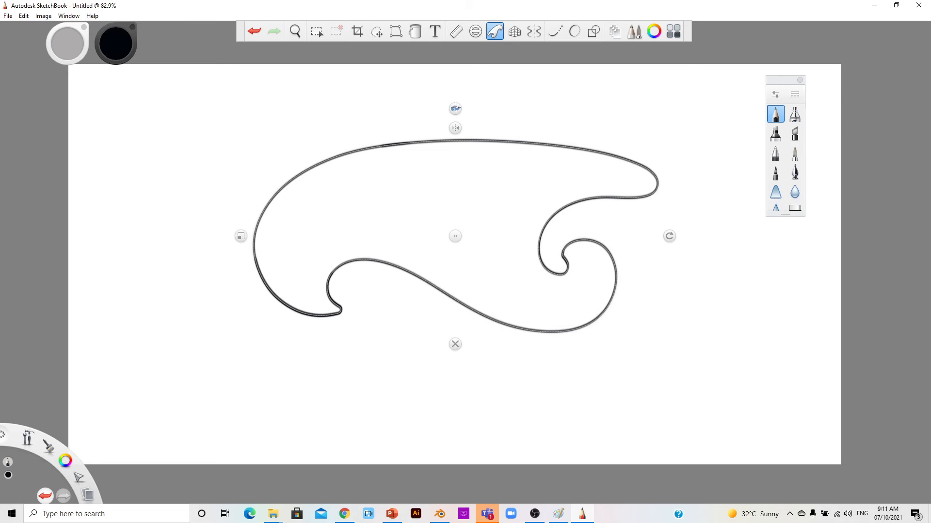
{"action": "left_click", "coordinate": [456, 108]}
{"action": "mouse_move", "coordinate": [371, 156]}
{"action": "left_mouse_down"}
{"action": "mouse_move", "coordinate": [345, 254]}
{"action": "mouse_move", "coordinate": [373, 244]}
{"action": "mouse_move", "coordinate": [425, 321]}
{"action": "mouse_move", "coordinate": [565, 336]}
{"action": "mouse_move", "coordinate": [656, 291]}
{"action": "mouse_move", "coordinate": [552, 168]}
{"action": "mouse_move", "coordinate": [507, 208]}
{"action": "mouse_move", "coordinate": [448, 205]}
{"action": "mouse_move", "coordinate": [383, 162]}
{"action": "mouse_move", "coordinate": [351, 171]}
{"action": "left_mouse_up"}
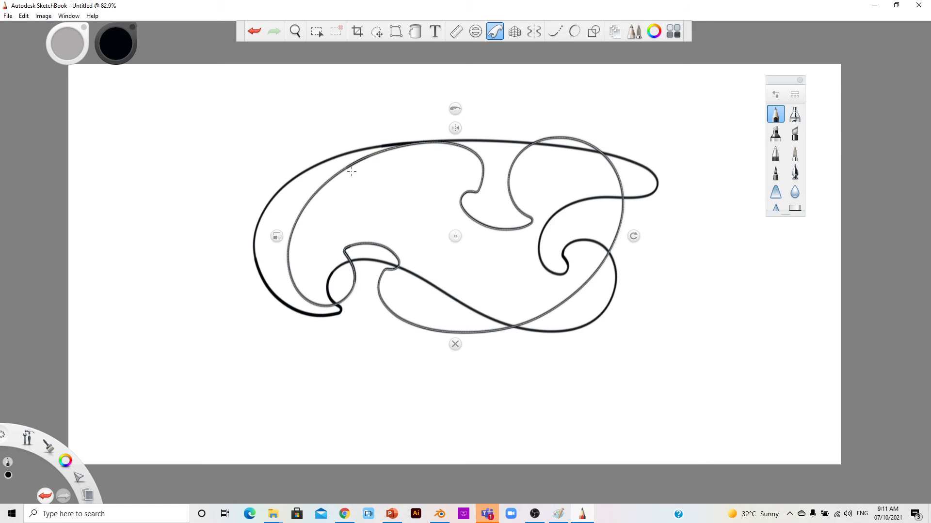
{"action": "left_click", "coordinate": [454, 108]}
{"action": "mouse_move", "coordinate": [461, 168]}
{"action": "left_mouse_down"}
{"action": "mouse_move", "coordinate": [375, 168]}
{"action": "mouse_move", "coordinate": [254, 251]}
{"action": "mouse_move", "coordinate": [286, 308]}
{"action": "mouse_move", "coordinate": [347, 252]}
{"action": "mouse_move", "coordinate": [454, 225]}
{"action": "mouse_move", "coordinate": [564, 278]}
{"action": "mouse_move", "coordinate": [654, 237]}
{"action": "mouse_move", "coordinate": [714, 232]}
{"action": "mouse_move", "coordinate": [716, 210]}
{"action": "mouse_move", "coordinate": [621, 188]}
{"action": "mouse_move", "coordinate": [406, 164]}
{"action": "left_mouse_up"}
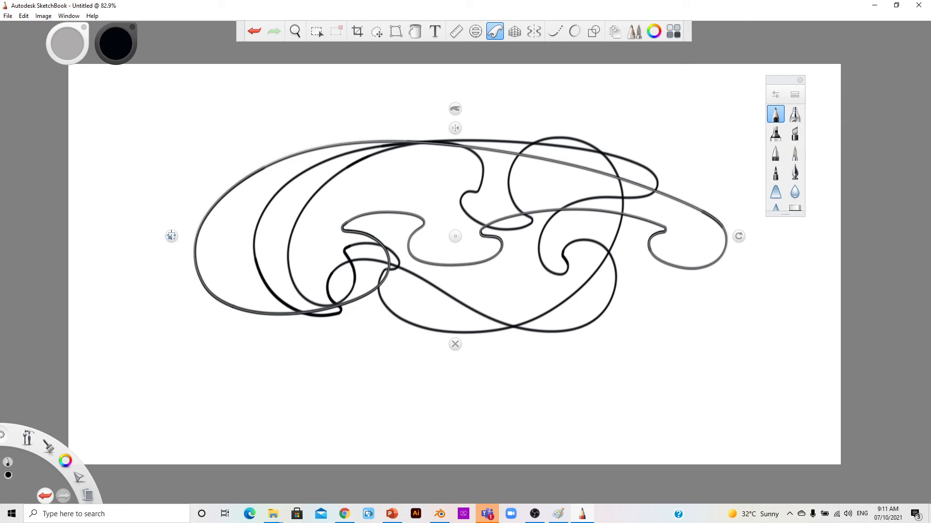
Step: Shrink, rotate and flip the French curve guide, tracing along it, then close it
{"action": "left_click_drag", "start_coordinate": [171, 236], "coordinate": [331, 226]}
{"action": "left_click_drag", "start_coordinate": [412, 201], "coordinate": [374, 254]}
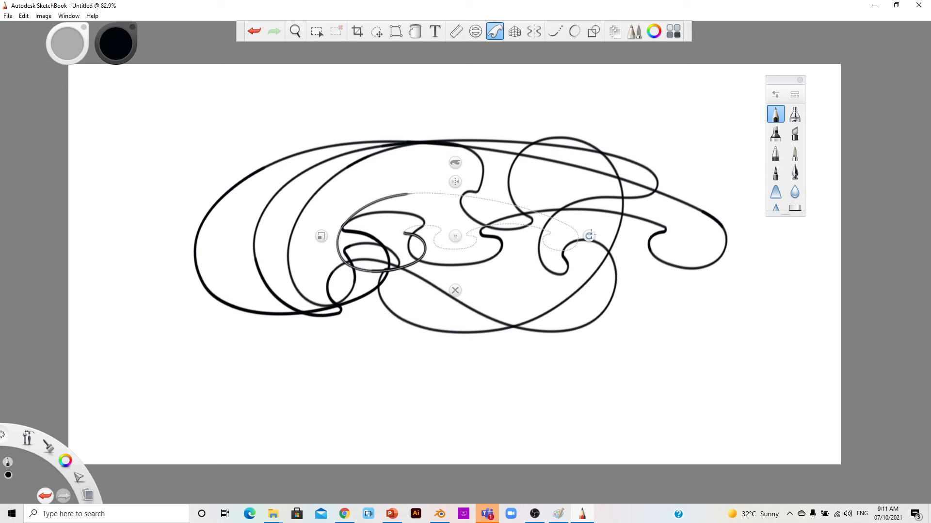
{"action": "mouse_move", "coordinate": [590, 236]}
{"action": "left_mouse_down"}
{"action": "mouse_move", "coordinate": [581, 290]}
{"action": "mouse_move", "coordinate": [599, 269]}
{"action": "mouse_move", "coordinate": [604, 236]}
{"action": "left_mouse_up"}
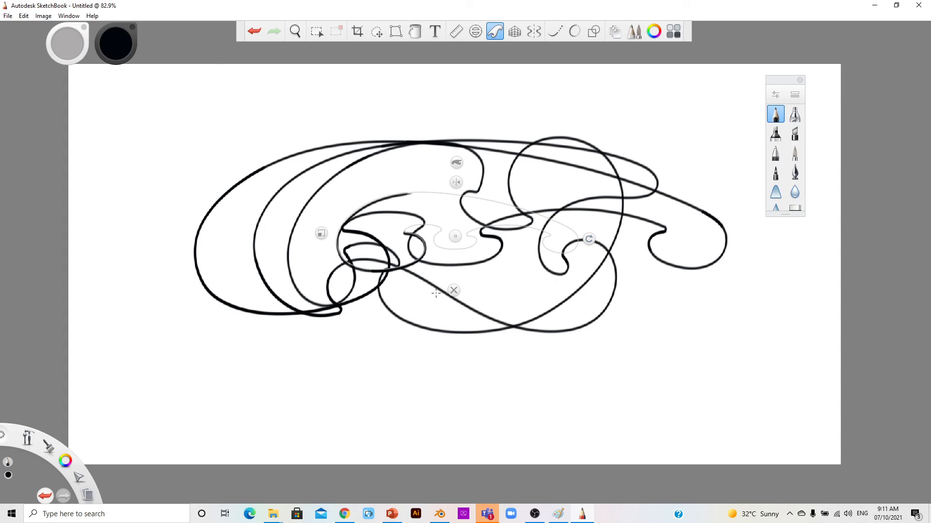
{"action": "left_click", "coordinate": [456, 181]}
{"action": "left_click", "coordinate": [457, 180]}
{"action": "left_click", "coordinate": [456, 181]}
{"action": "left_click", "coordinate": [457, 181]}
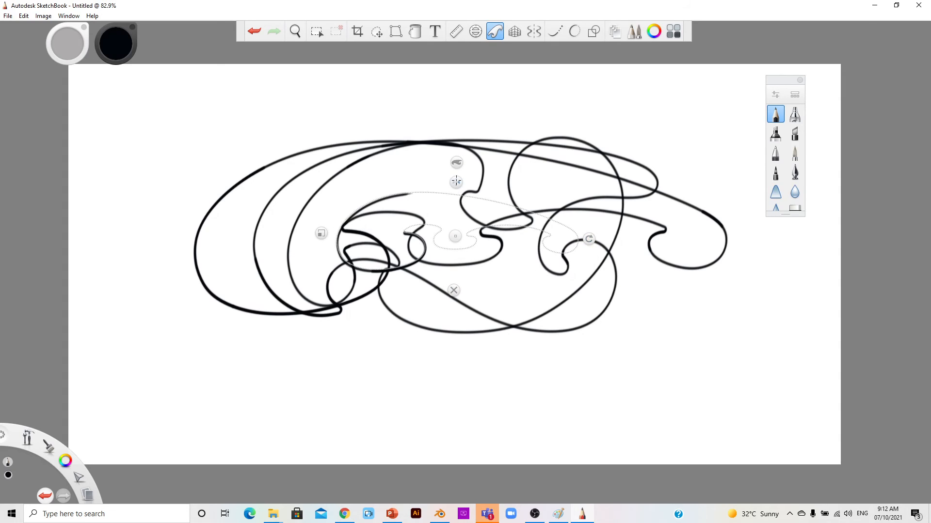
{"action": "left_click", "coordinate": [454, 291]}
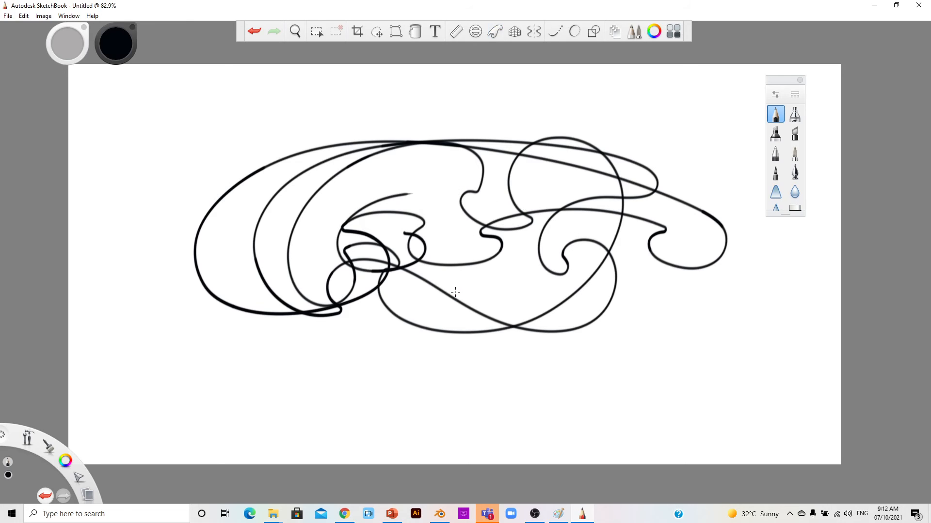
Step: Undo the French curve strokes until the canvas is blank
{"action": "left_click", "coordinate": [252, 29]}
{"action": "left_click", "coordinate": [252, 29]}
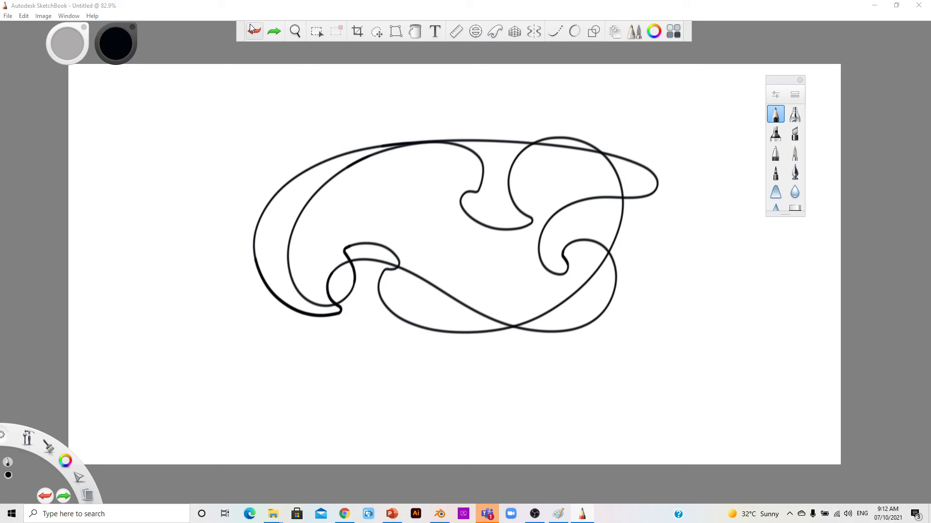
{"action": "left_click", "coordinate": [252, 29]}
{"action": "left_click", "coordinate": [252, 29]}
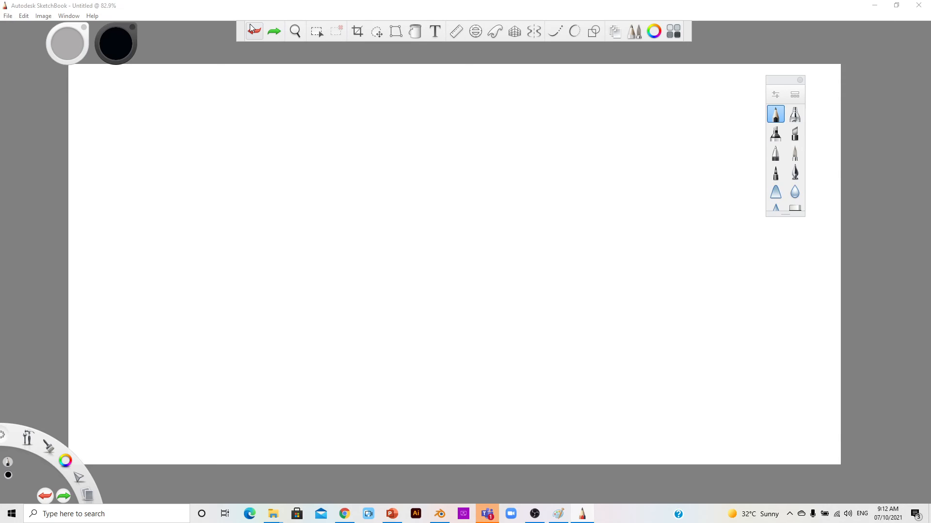
Step: With the ellipse aid, trace a wide ellipse, then stretch the guide and trace a large circle
{"action": "left_click", "coordinate": [478, 35]}
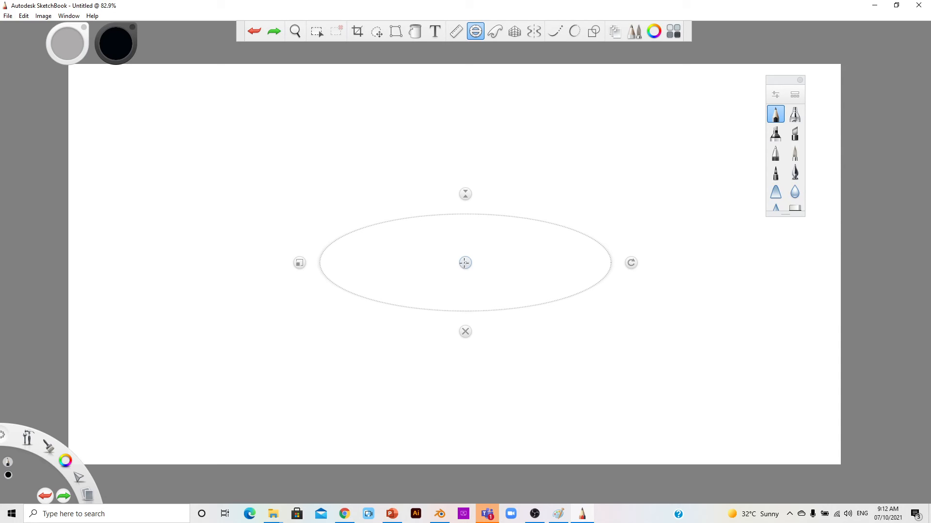
{"action": "left_click_drag", "start_coordinate": [465, 262], "coordinate": [457, 220]}
{"action": "mouse_move", "coordinate": [431, 136]}
{"action": "left_mouse_down"}
{"action": "mouse_move", "coordinate": [388, 134]}
{"action": "mouse_move", "coordinate": [322, 162]}
{"action": "mouse_move", "coordinate": [286, 207]}
{"action": "mouse_move", "coordinate": [311, 238]}
{"action": "mouse_move", "coordinate": [348, 251]}
{"action": "mouse_move", "coordinate": [518, 238]}
{"action": "mouse_move", "coordinate": [555, 218]}
{"action": "mouse_move", "coordinate": [550, 186]}
{"action": "mouse_move", "coordinate": [437, 177]}
{"action": "left_mouse_up"}
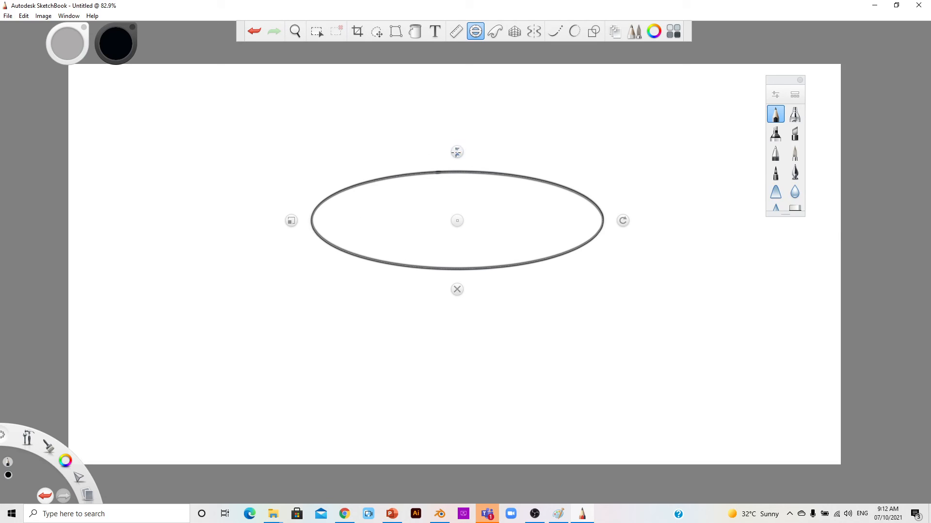
{"action": "left_click_drag", "start_coordinate": [456, 152], "coordinate": [462, 46]}
{"action": "mouse_move", "coordinate": [345, 103]}
{"action": "left_mouse_down"}
{"action": "mouse_move", "coordinate": [333, 140]}
{"action": "mouse_move", "coordinate": [351, 255]}
{"action": "mouse_move", "coordinate": [487, 289]}
{"action": "mouse_move", "coordinate": [517, 177]}
{"action": "mouse_move", "coordinate": [404, 170]}
{"action": "mouse_move", "coordinate": [400, 188]}
{"action": "left_mouse_up"}
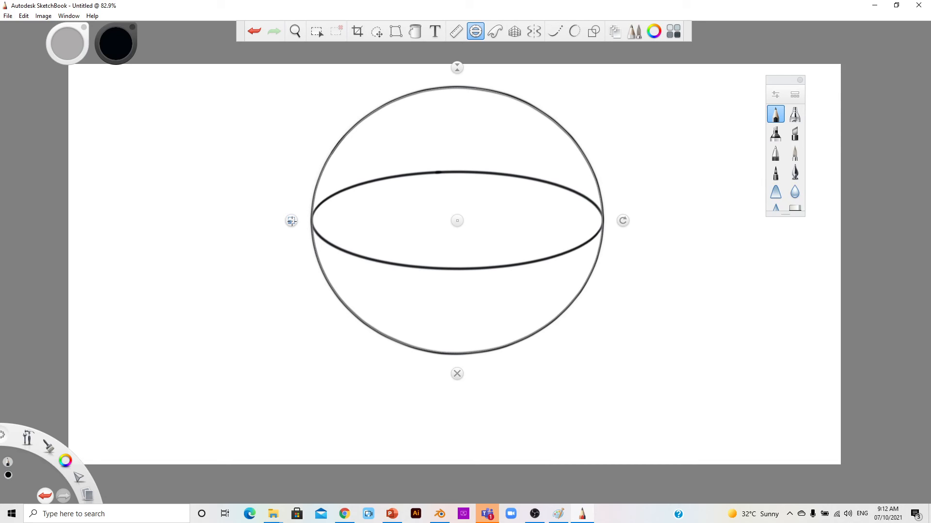
Step: Shrink and move the guide to trace two smaller inner circles, then close it
{"action": "left_click_drag", "start_coordinate": [292, 221], "coordinate": [368, 214]}
{"action": "mouse_move", "coordinate": [429, 156]}
{"action": "left_mouse_down"}
{"action": "mouse_move", "coordinate": [412, 204]}
{"action": "mouse_move", "coordinate": [432, 234]}
{"action": "mouse_move", "coordinate": [486, 238]}
{"action": "mouse_move", "coordinate": [496, 225]}
{"action": "mouse_move", "coordinate": [485, 204]}
{"action": "mouse_move", "coordinate": [438, 200]}
{"action": "left_mouse_up"}
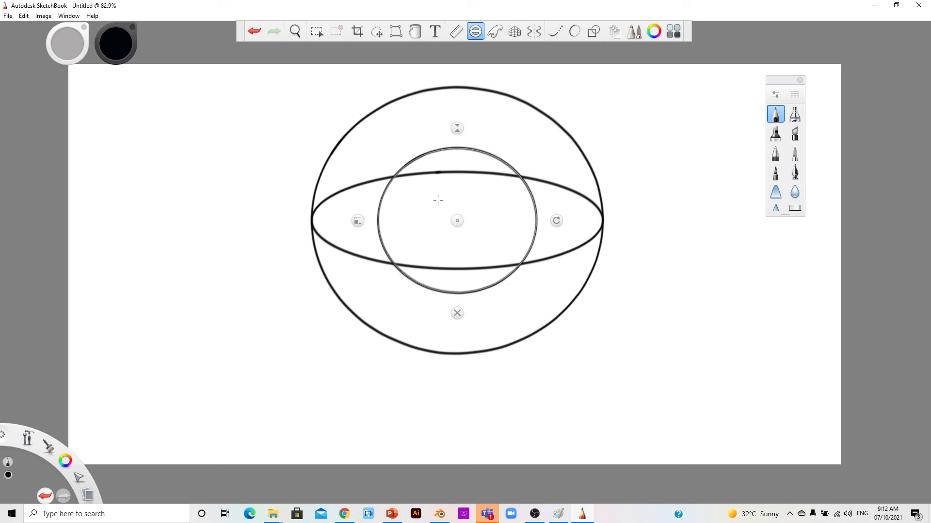
{"action": "left_click_drag", "start_coordinate": [457, 220], "coordinate": [460, 277]}
{"action": "left_click_drag", "start_coordinate": [361, 277], "coordinate": [373, 278]}
{"action": "mouse_move", "coordinate": [417, 232]}
{"action": "left_mouse_down"}
{"action": "mouse_move", "coordinate": [414, 271]}
{"action": "mouse_move", "coordinate": [451, 293]}
{"action": "mouse_move", "coordinate": [471, 259]}
{"action": "mouse_move", "coordinate": [437, 252]}
{"action": "mouse_move", "coordinate": [477, 256]}
{"action": "left_mouse_up"}
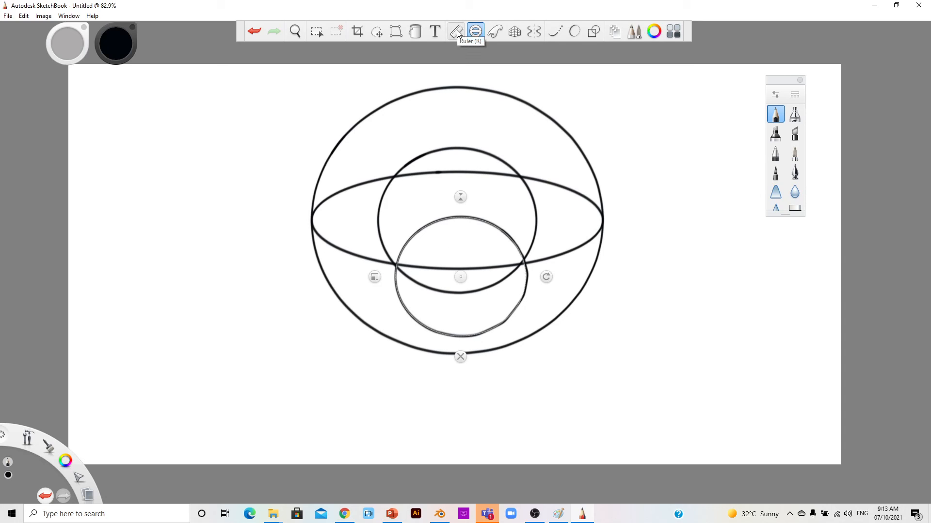
{"action": "left_click", "coordinate": [461, 357]}
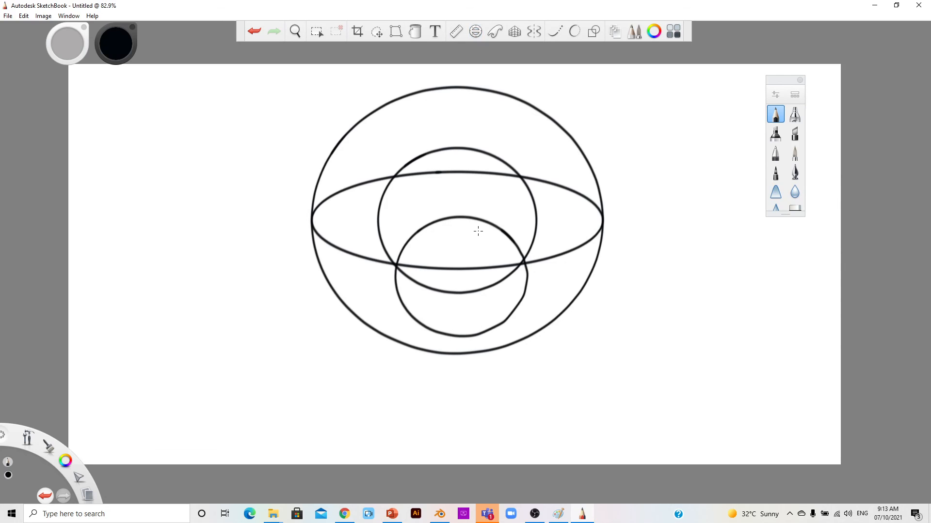
Step: Position the ruler and draw a long straight diagonal line along it
{"action": "left_click", "coordinate": [458, 34]}
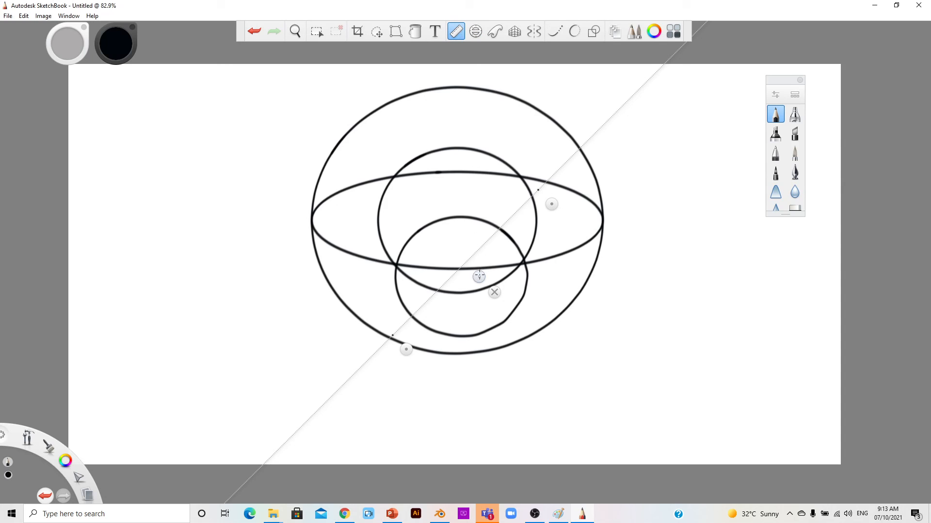
{"action": "left_click_drag", "start_coordinate": [479, 276], "coordinate": [671, 261]}
{"action": "mouse_move", "coordinate": [757, 124]}
{"action": "left_mouse_down"}
{"action": "mouse_move", "coordinate": [432, 365]}
{"action": "mouse_move", "coordinate": [421, 437]}
{"action": "left_mouse_up"}
{"action": "left_click", "coordinate": [800, 80]}
{"action": "mouse_move", "coordinate": [769, 134]}
{"action": "left_mouse_down"}
{"action": "mouse_move", "coordinate": [806, 114]}
{"action": "mouse_move", "coordinate": [734, 181]}
{"action": "left_mouse_up"}
Step: Tilt and move the ruler left of the circles, draw a slanted line, then close it
{"action": "left_click_drag", "start_coordinate": [672, 259], "coordinate": [689, 232]}
{"action": "mouse_move", "coordinate": [762, 159]}
{"action": "left_mouse_down"}
{"action": "mouse_move", "coordinate": [707, 99]}
{"action": "mouse_move", "coordinate": [639, 69]}
{"action": "mouse_move", "coordinate": [625, 69]}
{"action": "mouse_move", "coordinate": [619, 94]}
{"action": "mouse_move", "coordinate": [604, 84]}
{"action": "mouse_move", "coordinate": [598, 417]}
{"action": "left_mouse_up"}
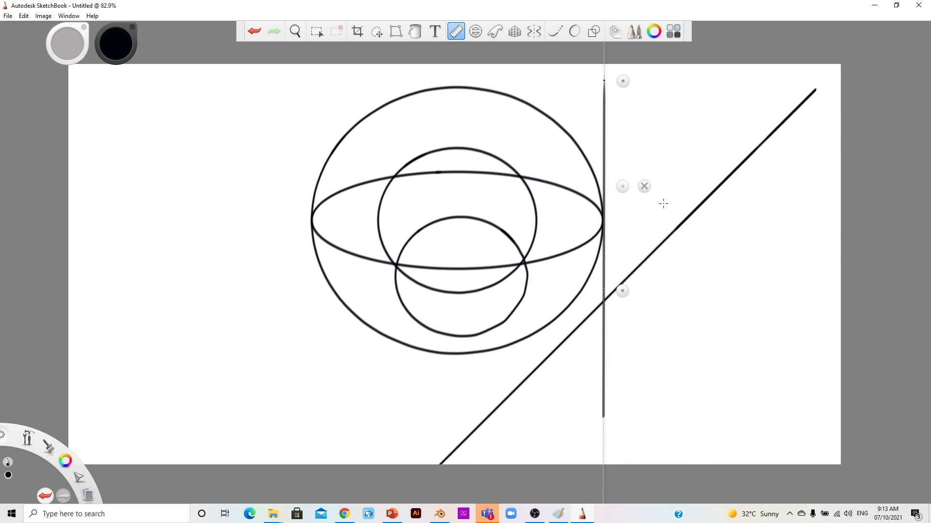
{"action": "left_click_drag", "start_coordinate": [622, 186], "coordinate": [253, 268]}
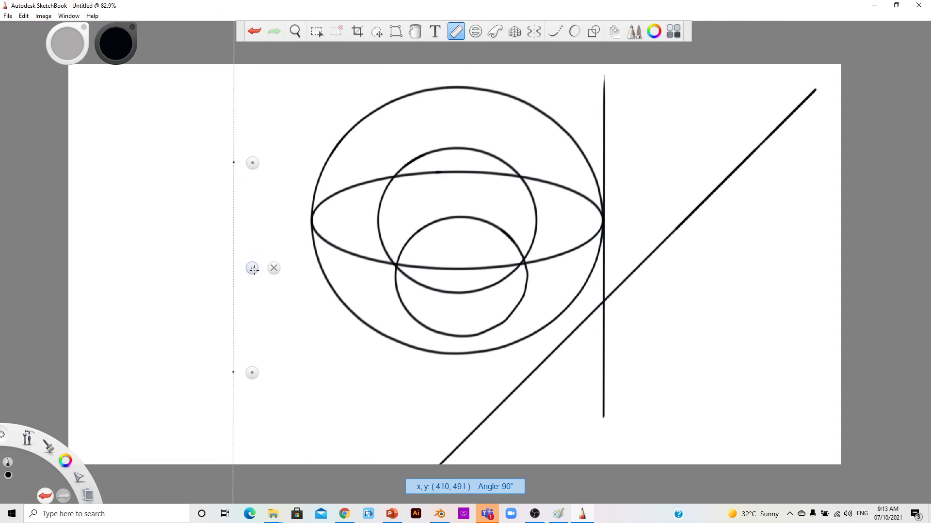
{"action": "left_click_drag", "start_coordinate": [249, 160], "coordinate": [296, 171]}
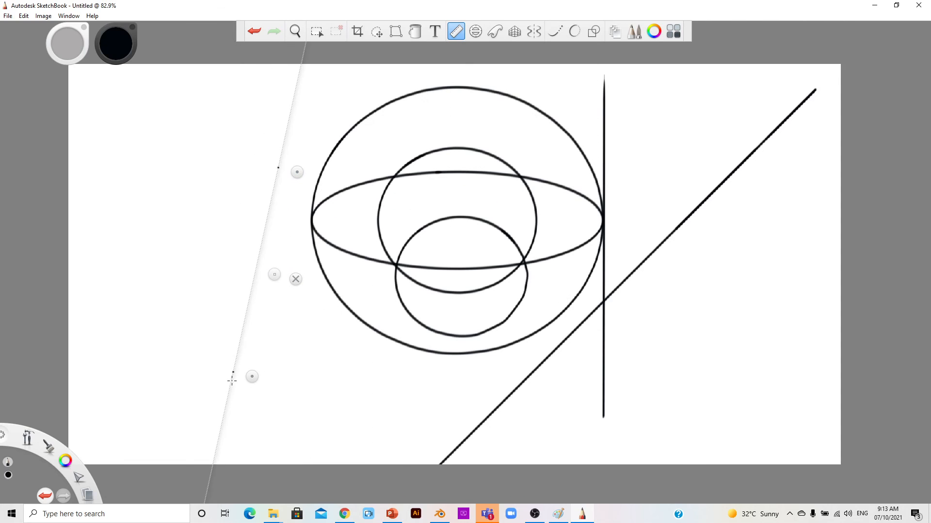
{"action": "left_click_drag", "start_coordinate": [250, 380], "coordinate": [284, 380]}
{"action": "mouse_move", "coordinate": [272, 318]}
{"action": "left_mouse_down"}
{"action": "mouse_move", "coordinate": [278, 244]}
{"action": "mouse_move", "coordinate": [266, 381]}
{"action": "left_mouse_up"}
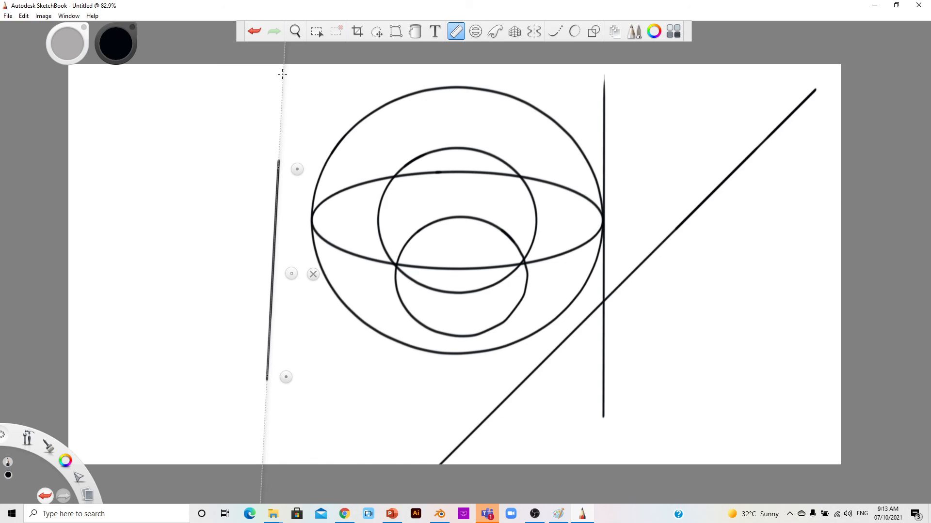
{"action": "left_click", "coordinate": [313, 274]}
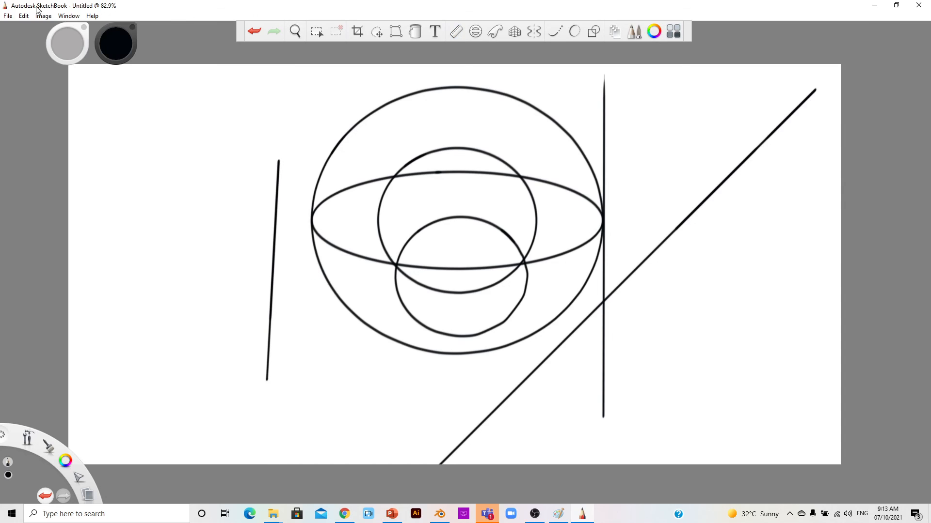
Step: Wipe the whole drawing using Edit > Clear
{"action": "left_click", "coordinate": [21, 16]}
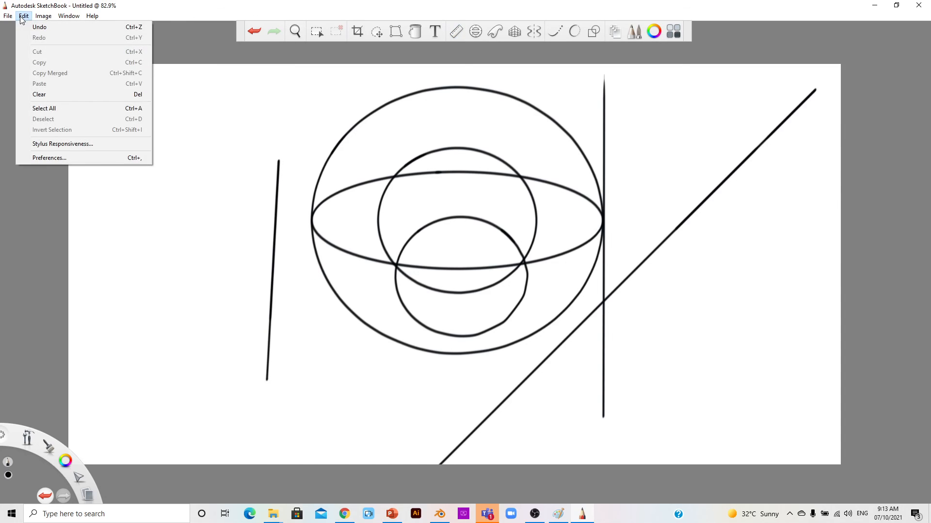
{"action": "left_click", "coordinate": [53, 94]}
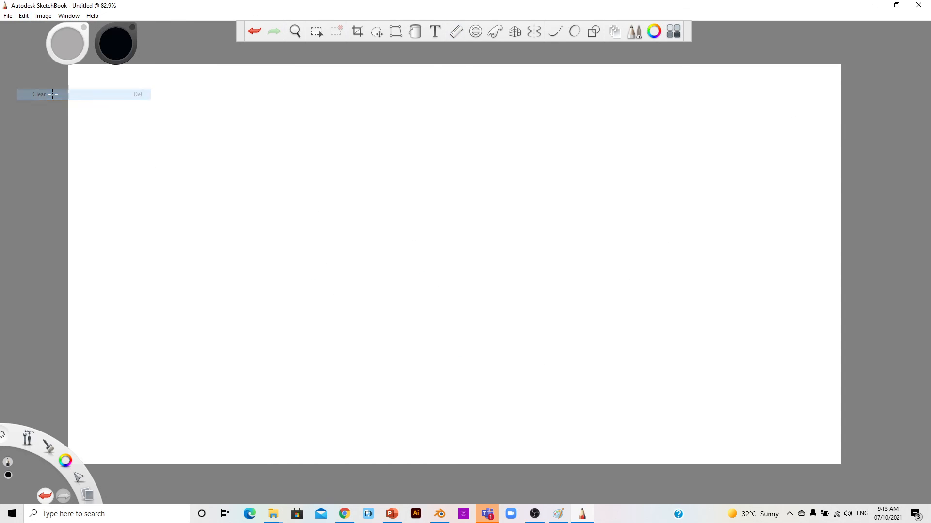
Step: Add a text layer, type a name, and select the whole word
{"action": "left_click", "coordinate": [434, 31]}
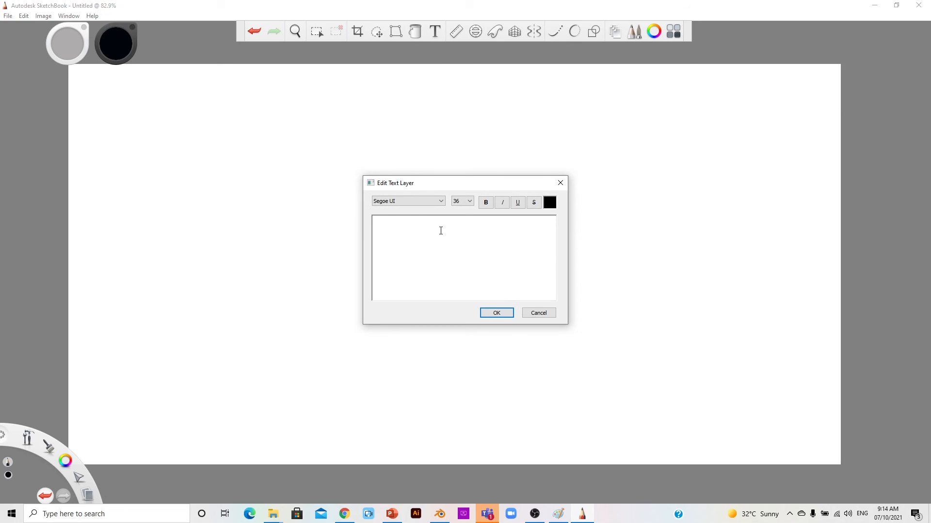
{"action": "type", "text": "Kuldeep"}
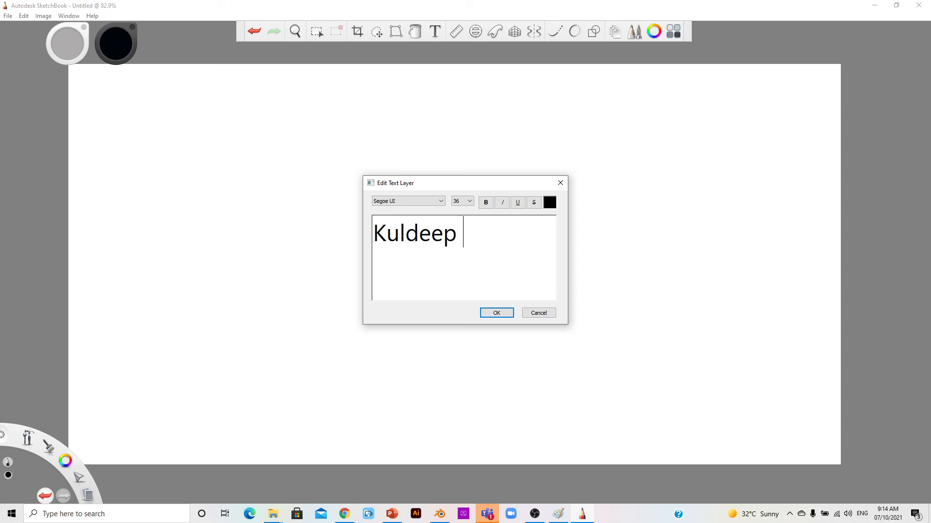
{"action": "left_click_drag", "start_coordinate": [457, 238], "coordinate": [379, 241]}
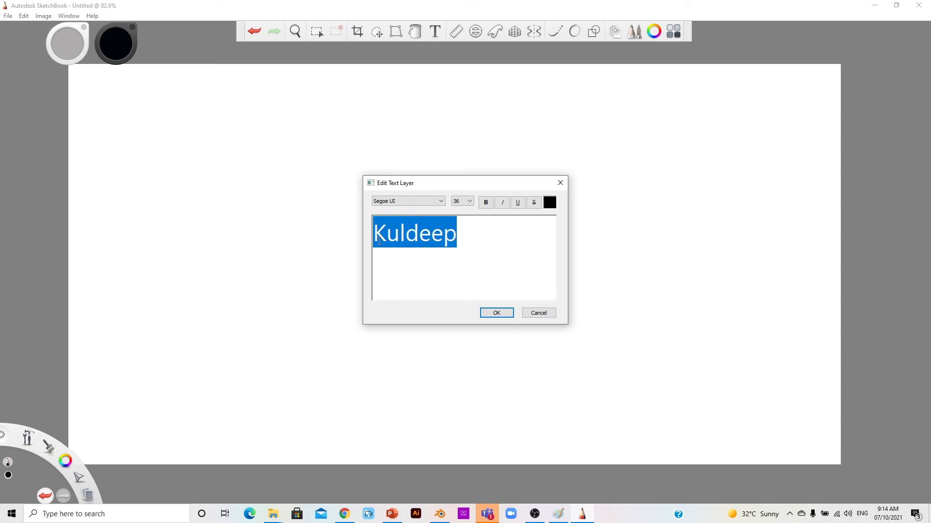
Step: Try several fonts and settle on Yu Gothic Light for the text
{"action": "left_click", "coordinate": [441, 201]}
{"action": "left_click", "coordinate": [420, 222]}
{"action": "left_click", "coordinate": [426, 202]}
{"action": "left_click", "coordinate": [385, 266]}
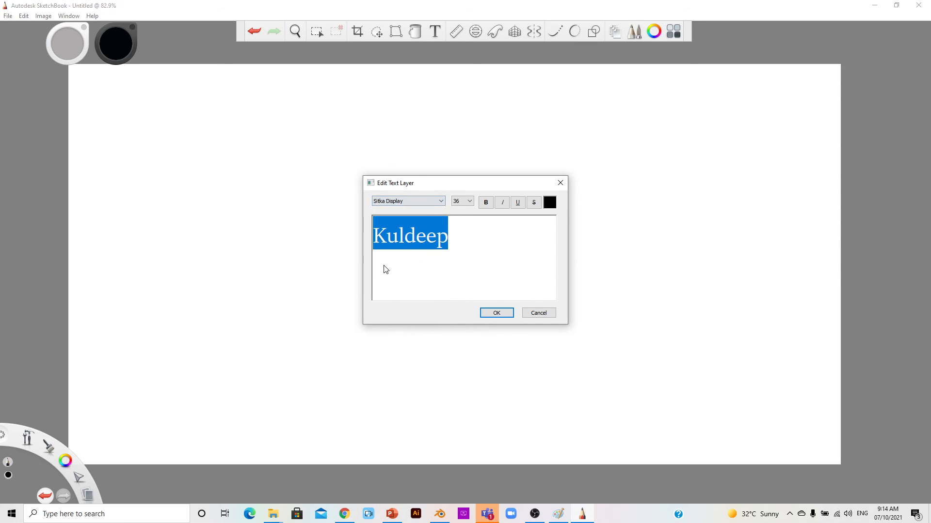
{"action": "left_click", "coordinate": [439, 202]}
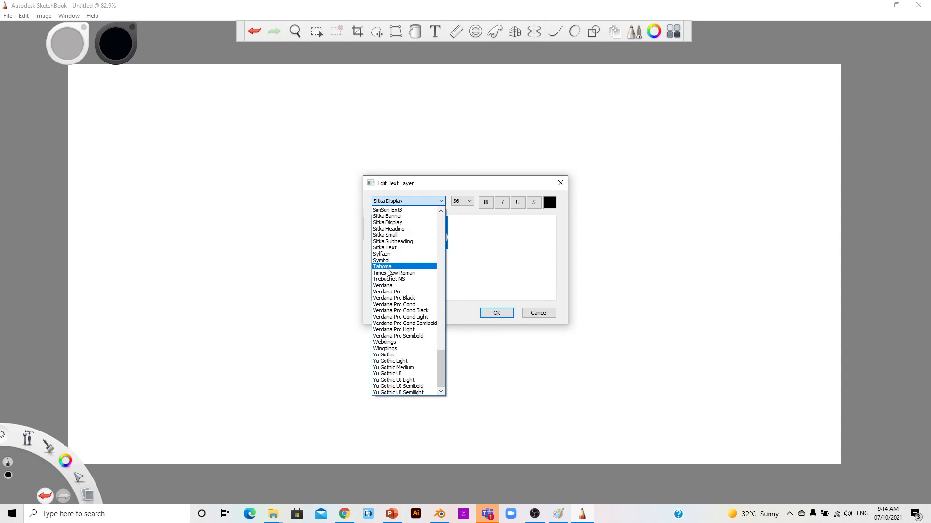
{"action": "left_click", "coordinate": [398, 265]}
{"action": "left_click", "coordinate": [440, 202]}
{"action": "scroll", "coordinate": [403, 310], "scroll_direction": "down", "scroll_amount": 3}
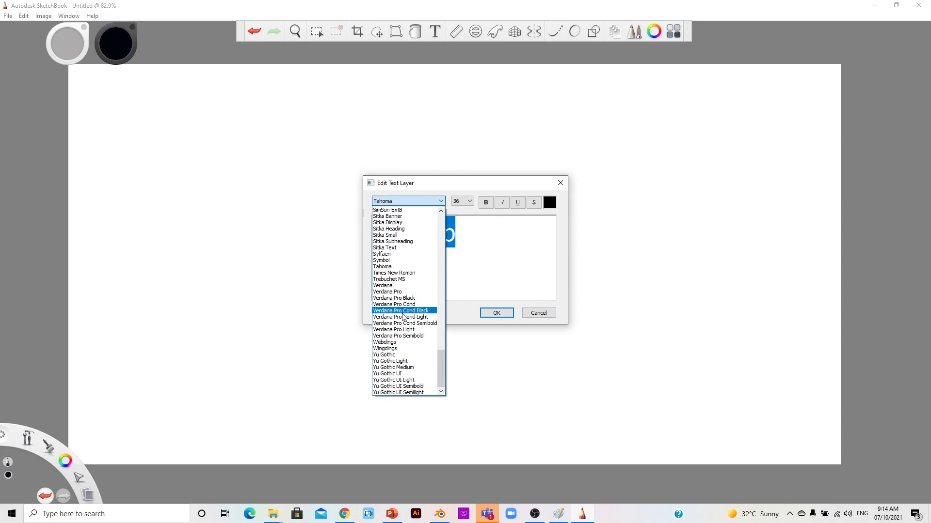
{"action": "left_click", "coordinate": [402, 313]}
{"action": "left_click", "coordinate": [442, 202]}
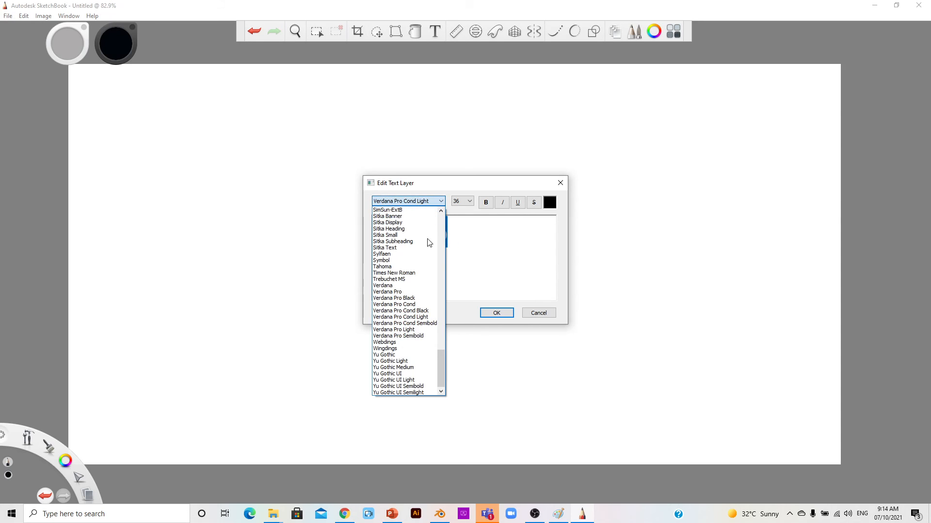
{"action": "left_click", "coordinate": [394, 362]}
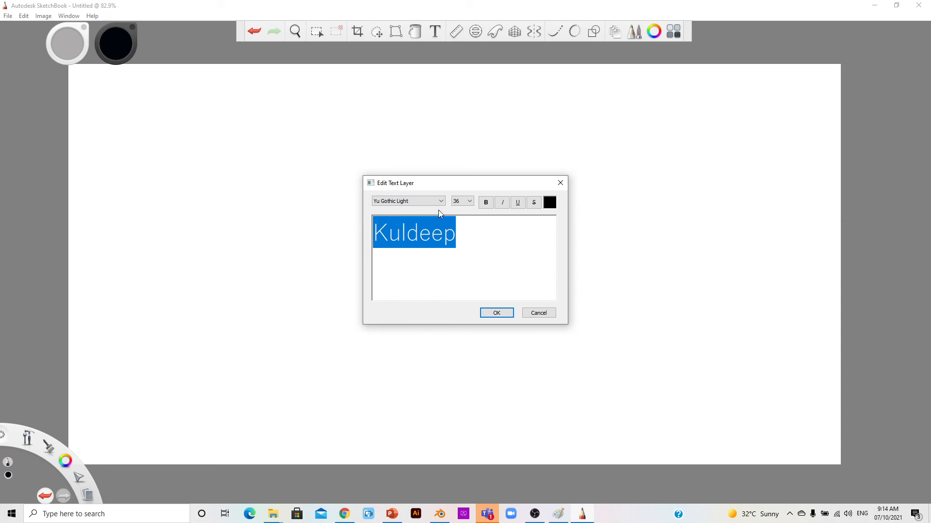
Step: Set size 96 pt, toggle bold, italic, underline and strikethrough, and open the colour swatch
{"action": "left_click", "coordinate": [469, 201]}
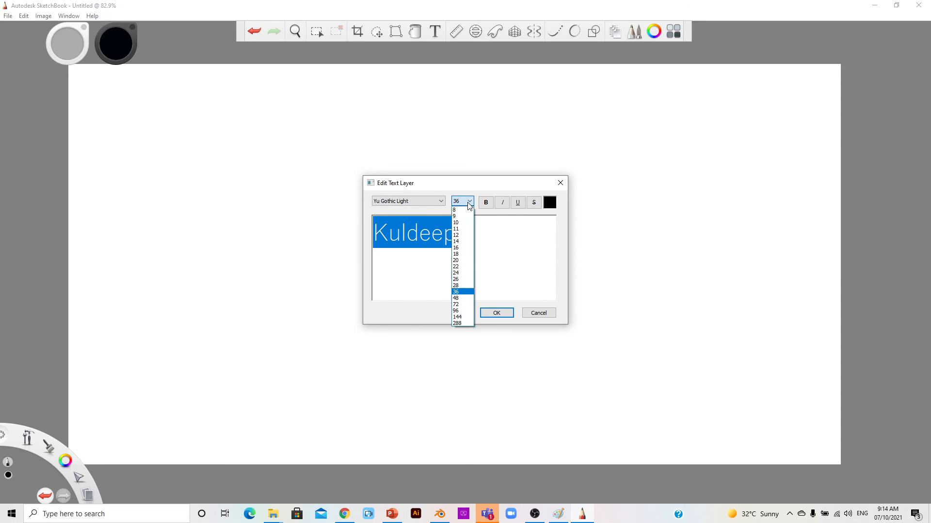
{"action": "left_click", "coordinate": [463, 311]}
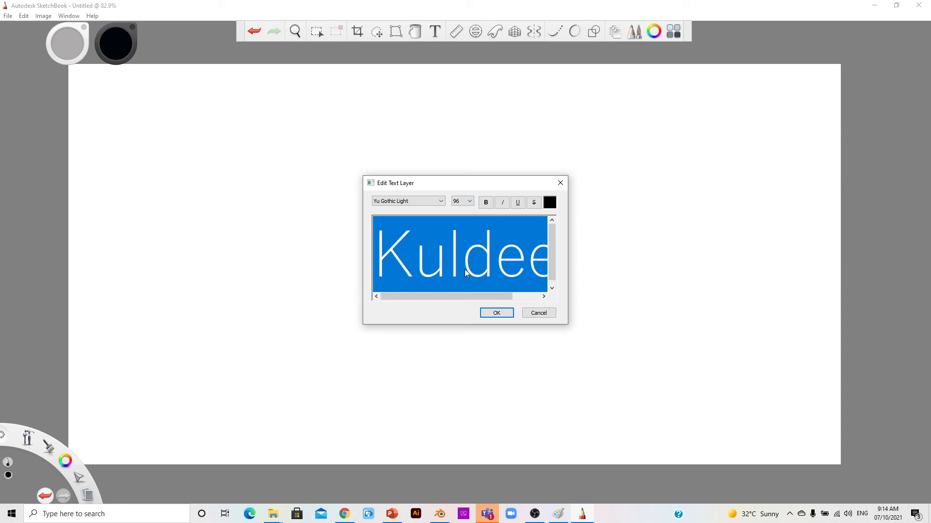
{"action": "left_click", "coordinate": [487, 203]}
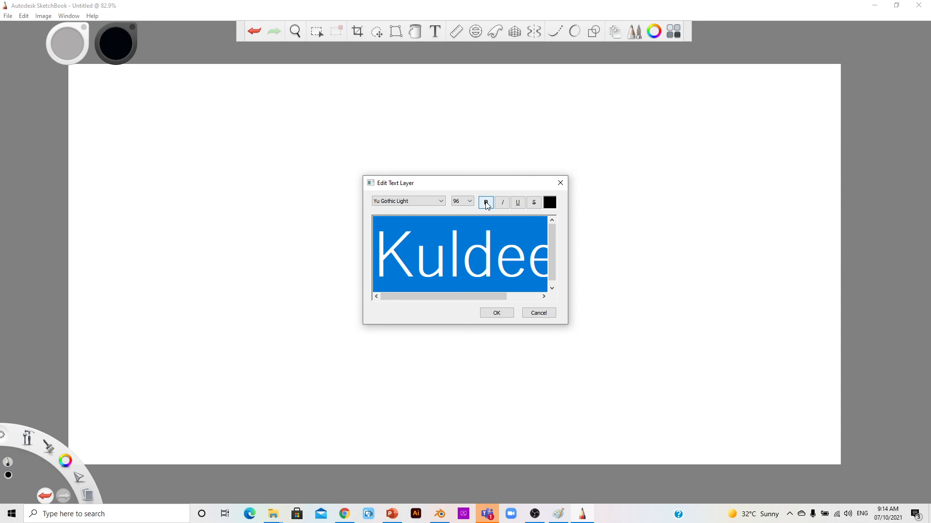
{"action": "left_click", "coordinate": [506, 204]}
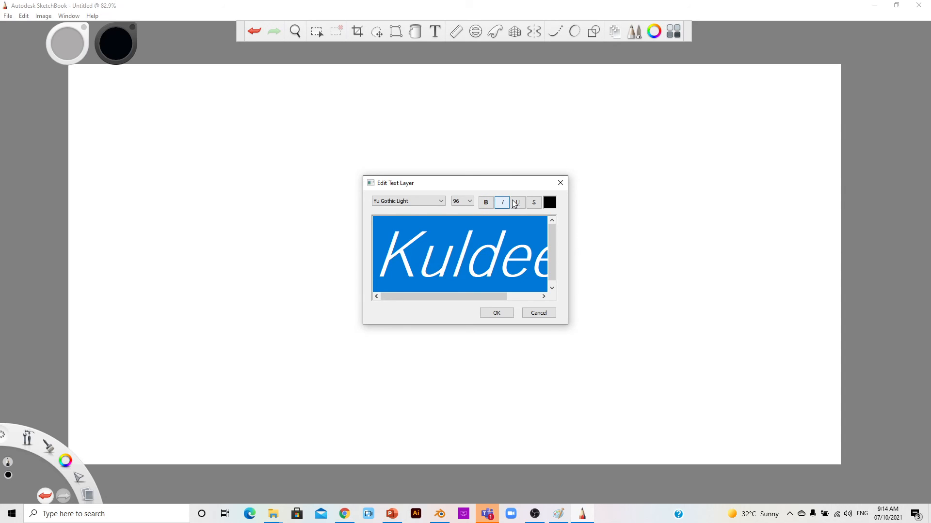
{"action": "left_click", "coordinate": [518, 203]}
{"action": "left_click", "coordinate": [533, 203]}
{"action": "left_click", "coordinate": [534, 204]}
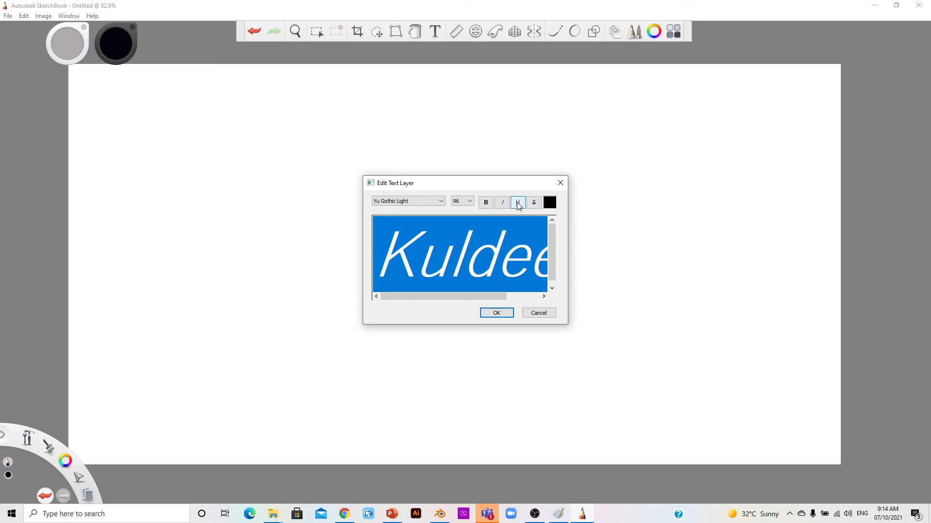
{"action": "left_click", "coordinate": [550, 203]}
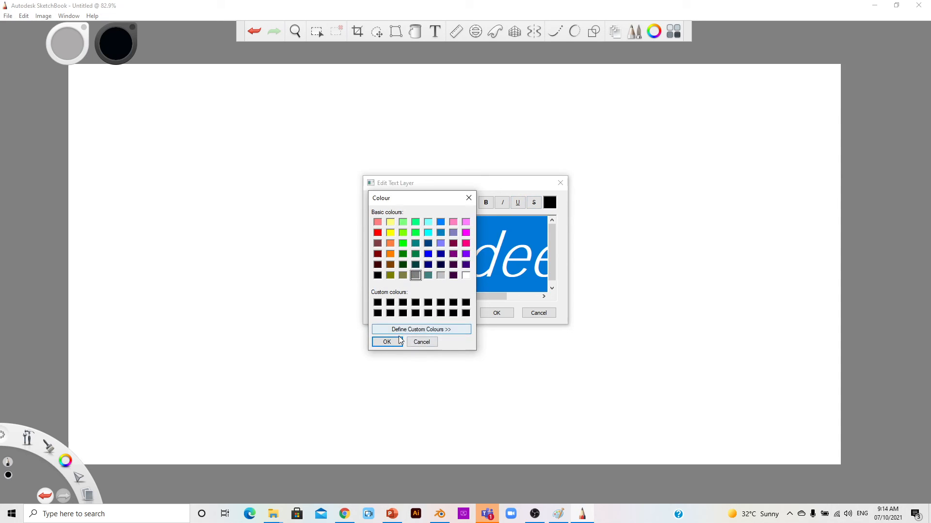
Step: Try a darker orange but cancel it, confirm the black text, and drag it into place
{"action": "left_click", "coordinate": [389, 243]}
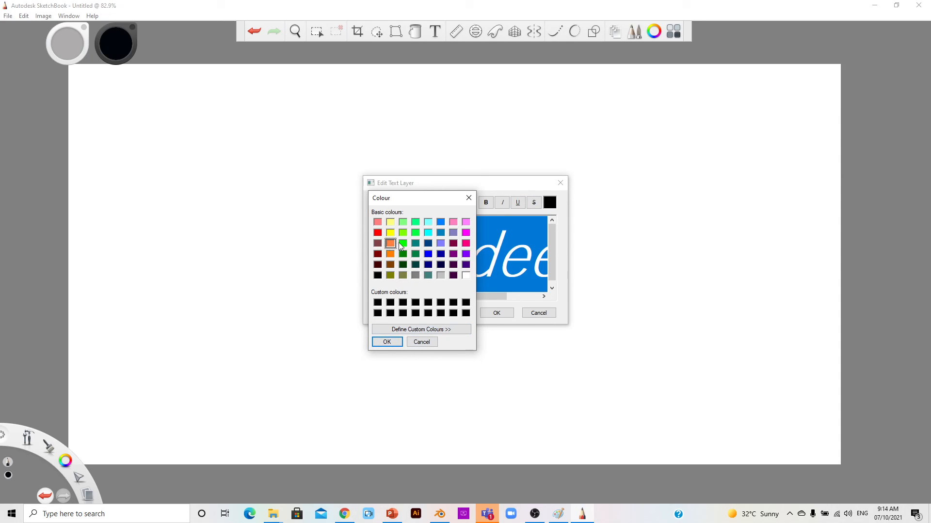
{"action": "left_click", "coordinate": [421, 329]}
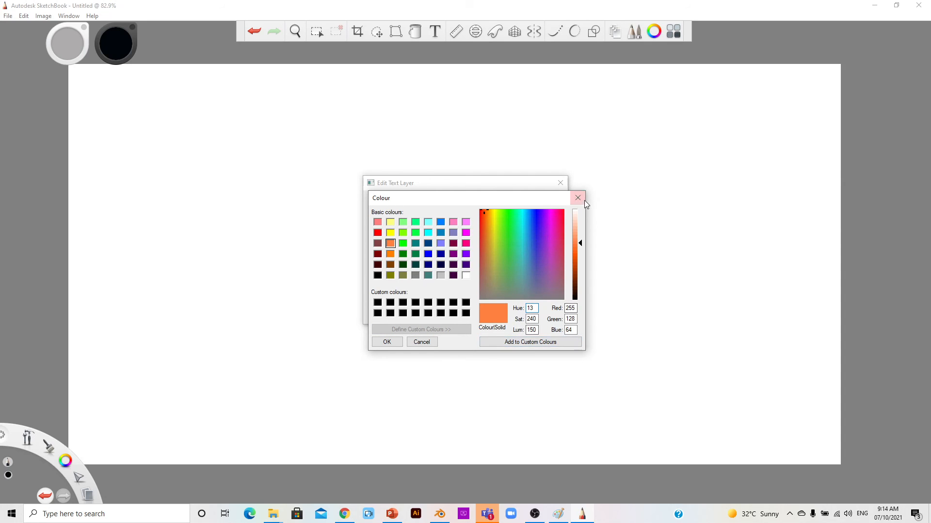
{"action": "left_click_drag", "start_coordinate": [580, 242], "coordinate": [580, 250]}
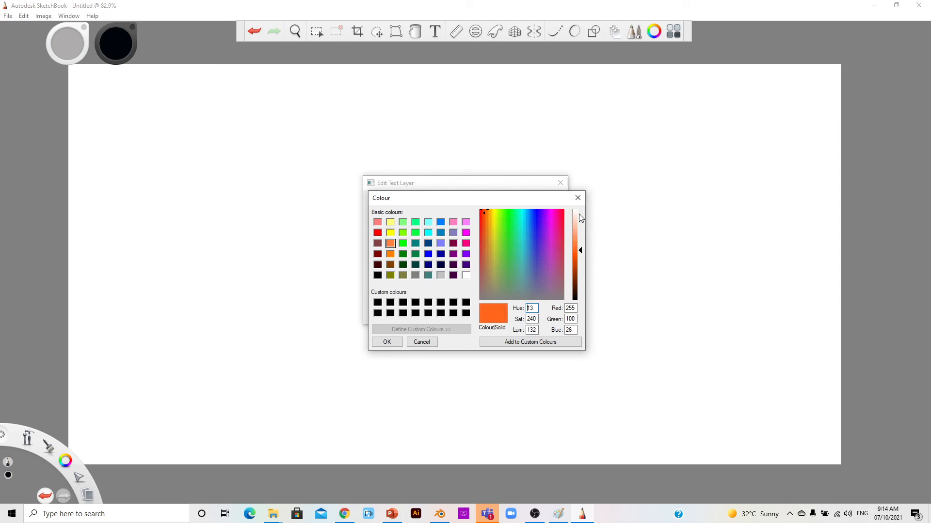
{"action": "left_click", "coordinate": [578, 198]}
{"action": "left_click", "coordinate": [493, 313]}
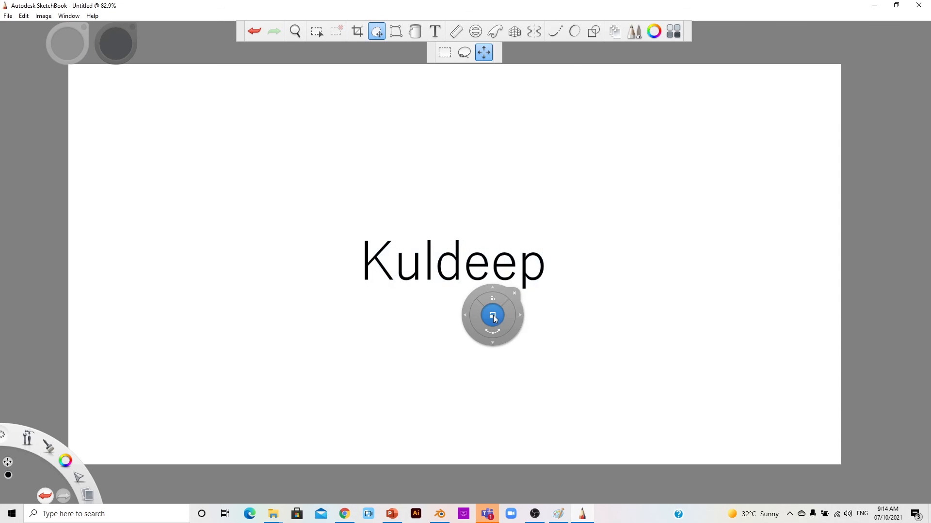
{"action": "left_click_drag", "start_coordinate": [504, 303], "coordinate": [482, 333]}
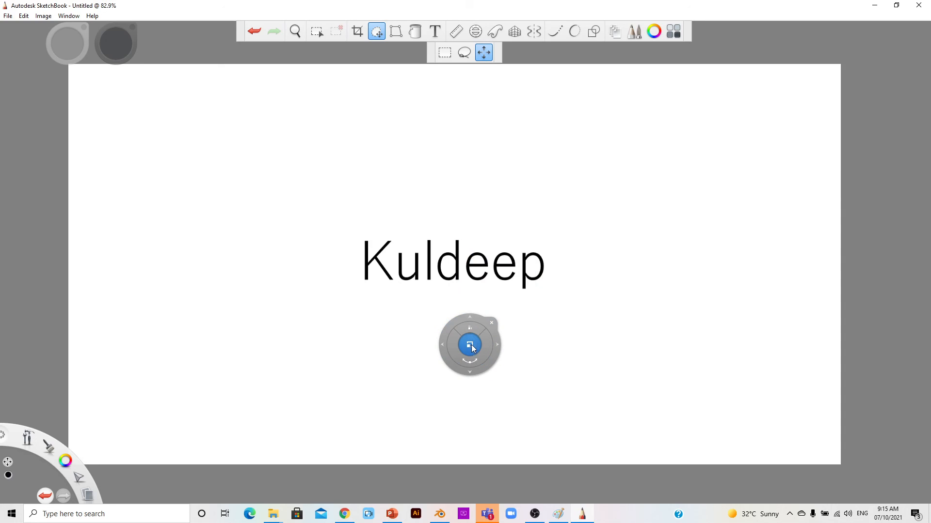